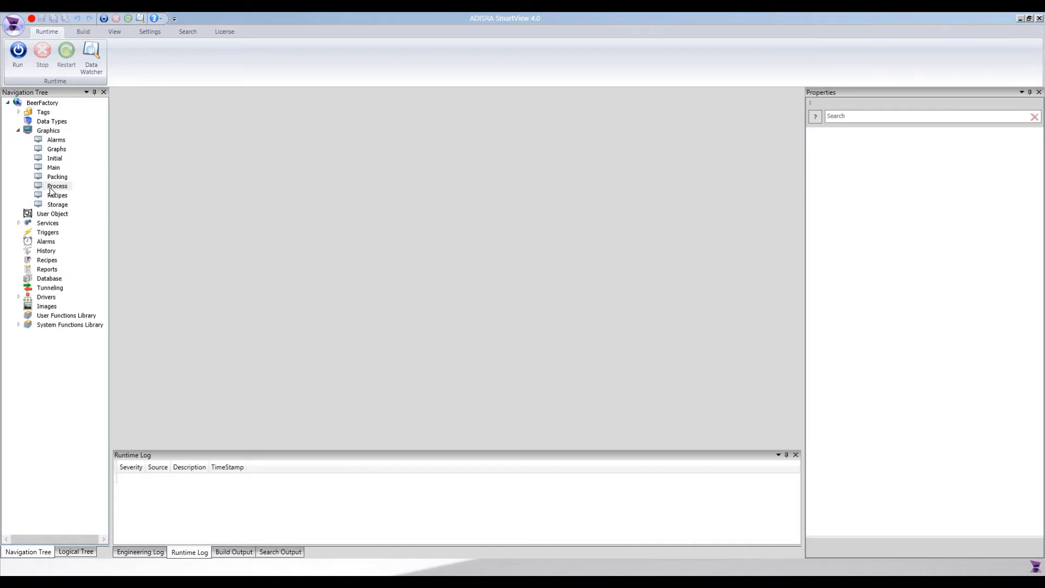
# Open the Process graphics screen and inspect the milling tank's fill polygon and its two gear wheel images
pyautogui.doubleClick(53, 186)
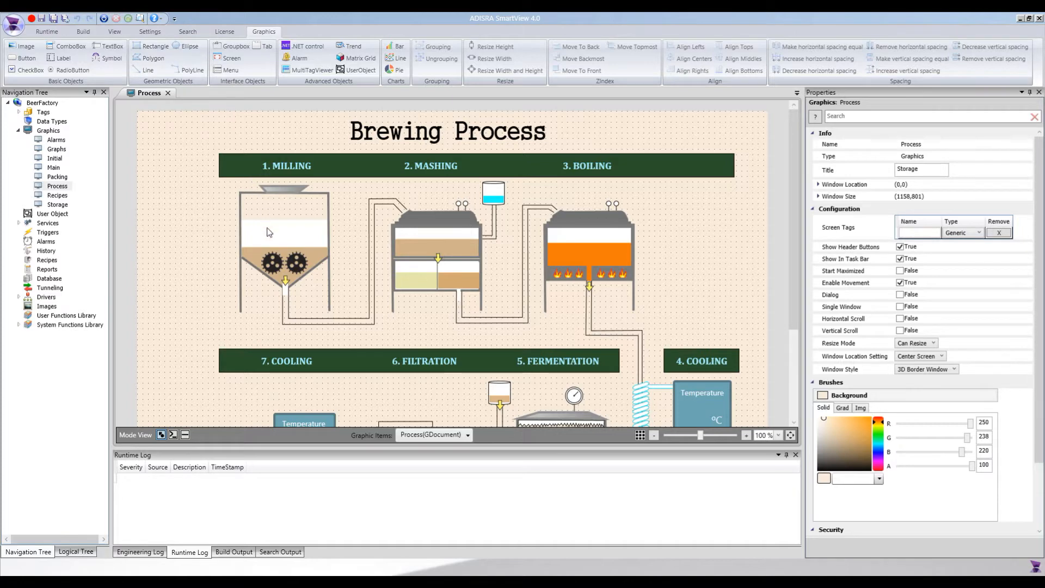
pyautogui.click(308, 220)
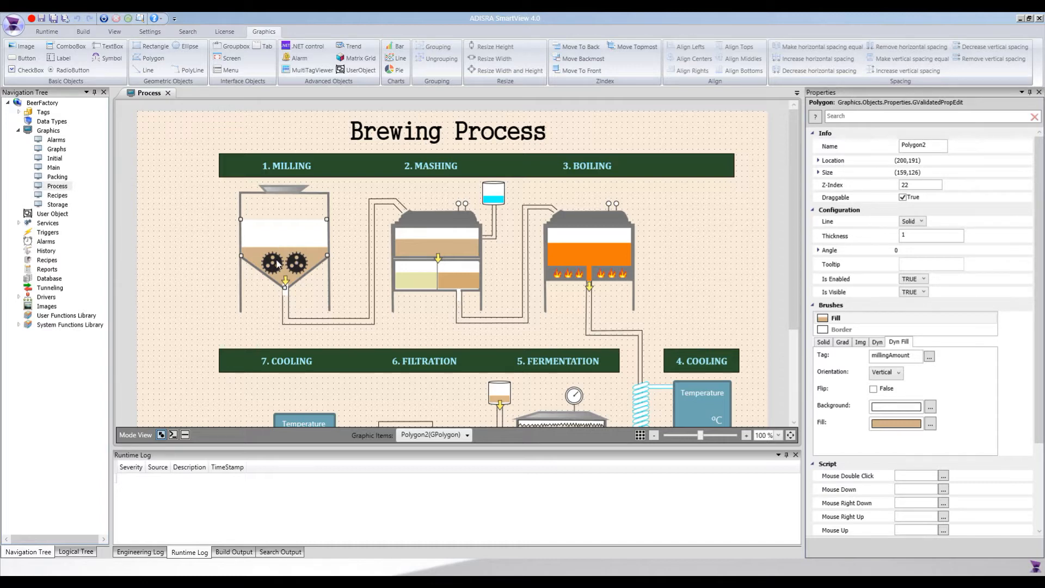
pyautogui.click(289, 266)
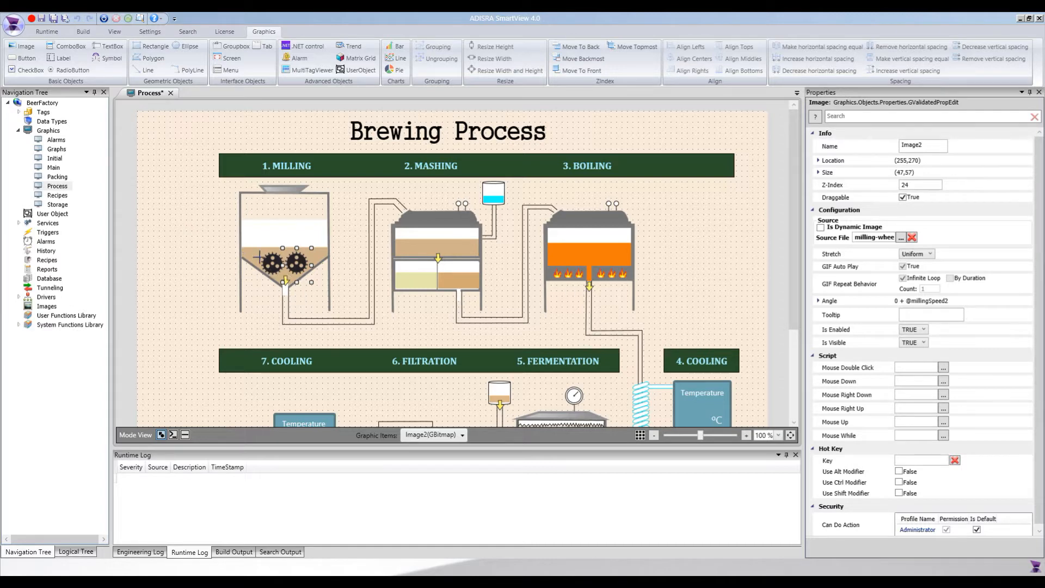
pyautogui.click(278, 266)
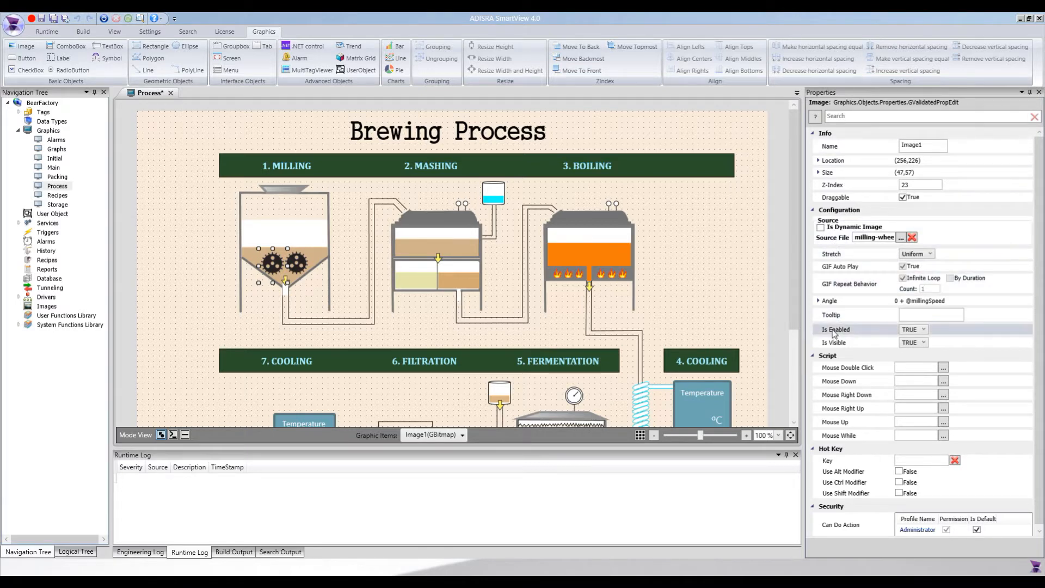
# Expand the Angle settings of both milling wheel images and examine their relative angle tags
pyautogui.click(818, 301)
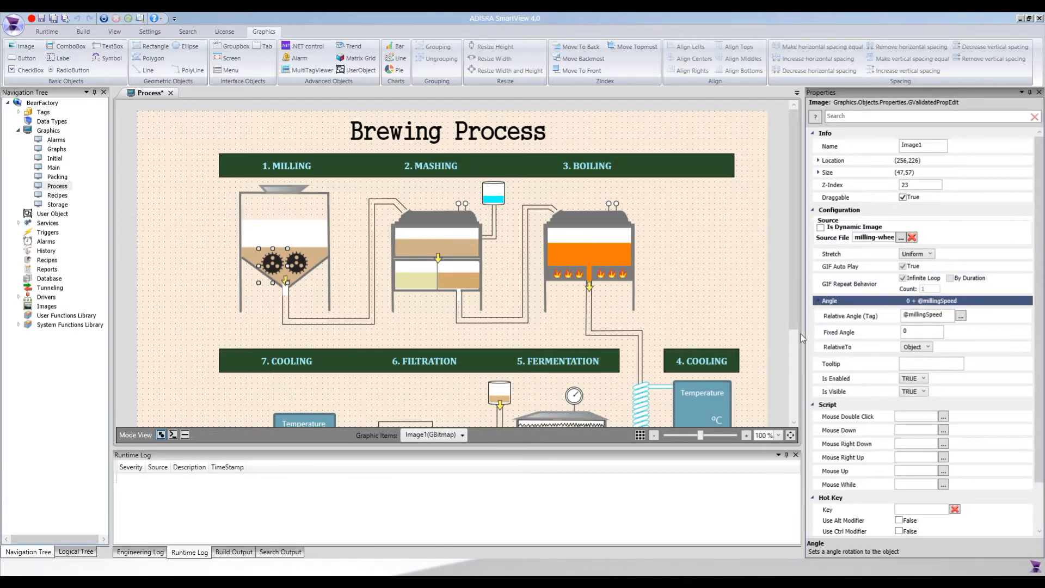
pyautogui.click(942, 315)
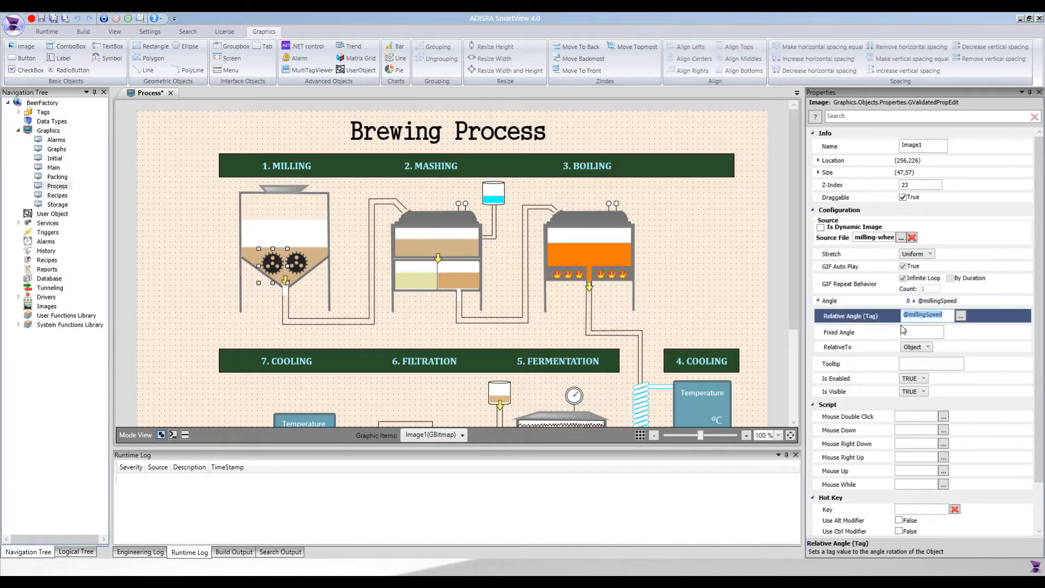
pyautogui.click(302, 266)
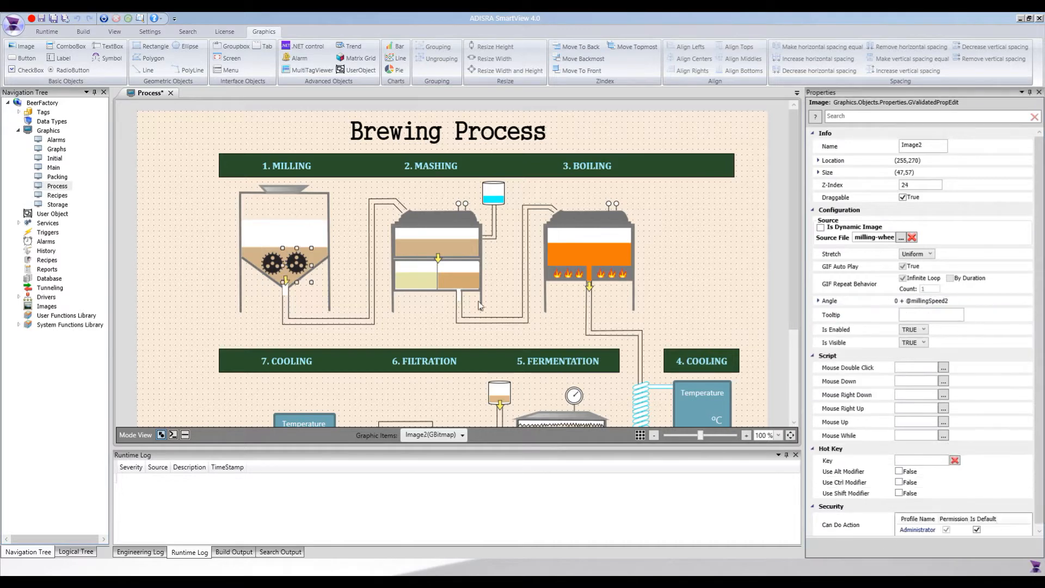
pyautogui.click(818, 301)
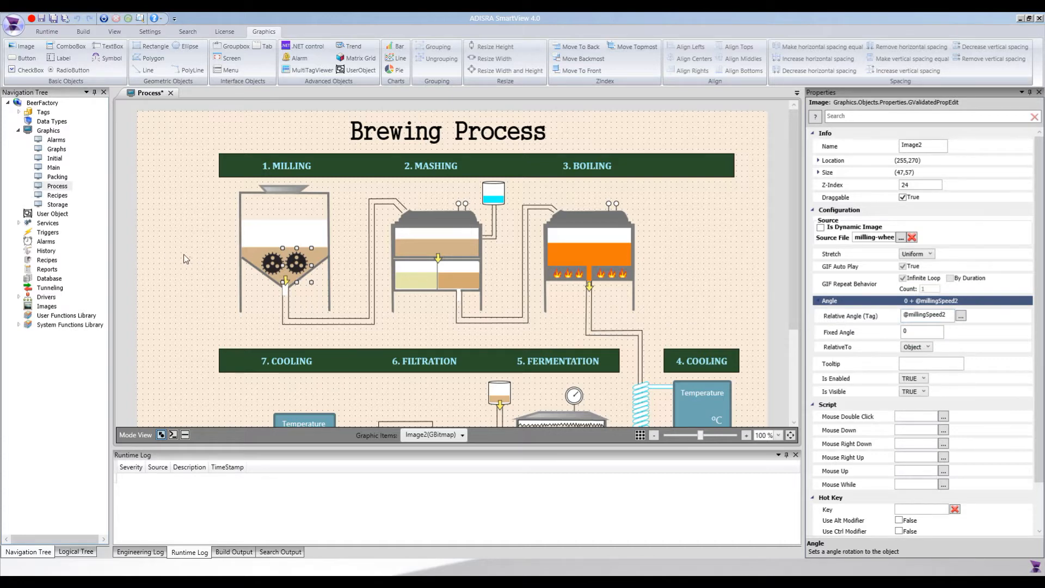
# Open the MillingSpeed service and examine its execution condition and interval
pyautogui.click(19, 223)
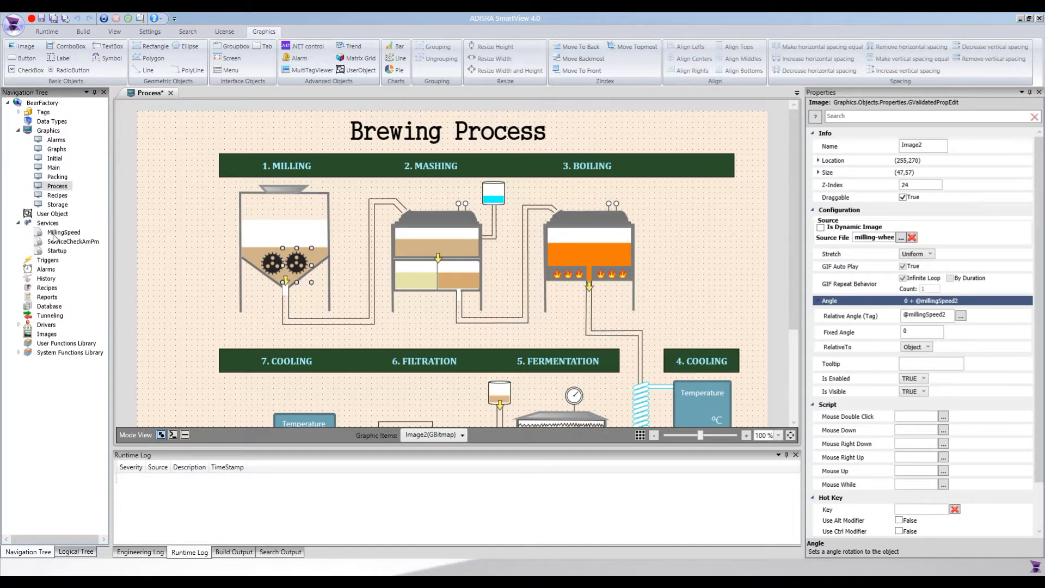
pyautogui.doubleClick(58, 233)
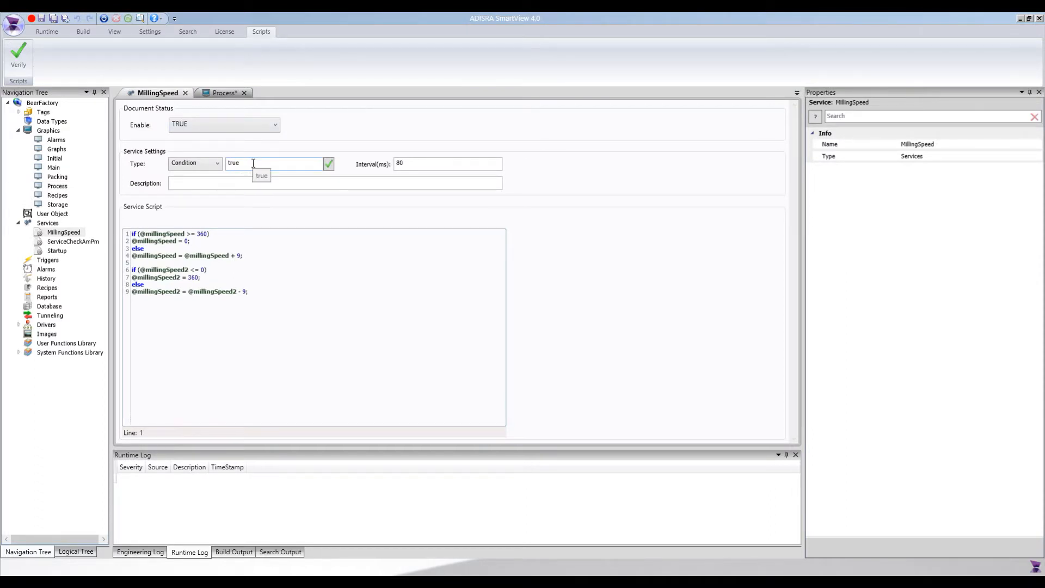
pyautogui.moveTo(250, 163); pyautogui.dragTo(219, 165)
pyautogui.click(412, 164)
pyautogui.doubleClick(412, 164)
pyautogui.click(226, 234)
pyautogui.moveTo(131, 233); pyautogui.dragTo(243, 256)
pyautogui.click(290, 260)
pyautogui.doubleClick(161, 235)
pyautogui.doubleClick(164, 242)
pyautogui.doubleClick(202, 234)
pyautogui.moveTo(243, 256)
pyautogui.mouseDown()
pyautogui.moveTo(134, 256)
pyautogui.moveTo(230, 256)
pyautogui.mouseUp()
pyautogui.click(169, 268)
pyautogui.doubleClick(190, 277)
pyautogui.doubleClick(244, 294)
# Return to the Process screen and draw a four-point sample polygon about 116 by 111 beside the milling tank
pyautogui.click(224, 93)
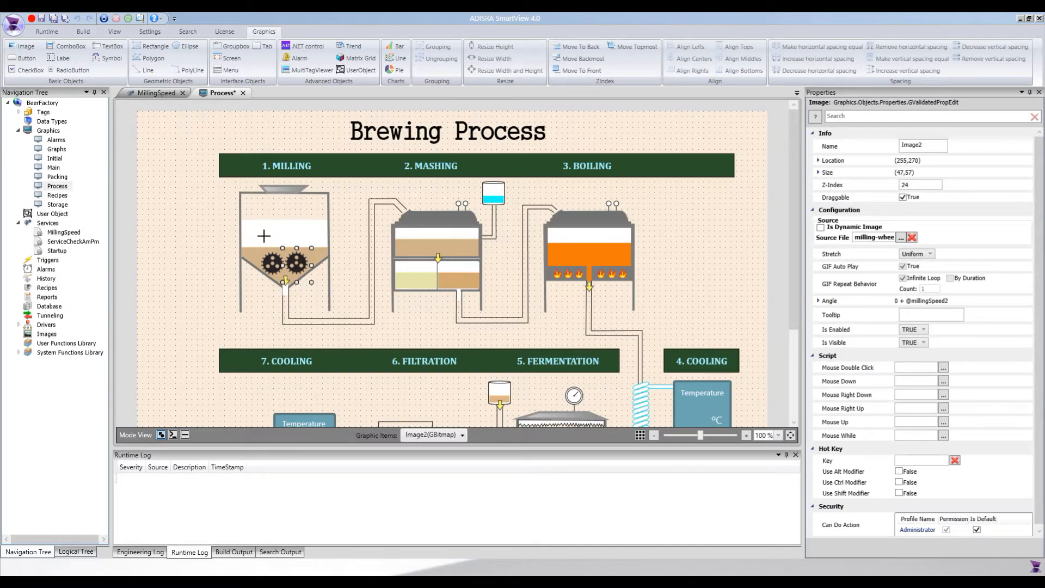
pyautogui.click(264, 235)
pyautogui.click(155, 58)
pyautogui.click(179, 196)
pyautogui.click(153, 223)
pyautogui.click(168, 258)
pyautogui.doubleClick(217, 254)
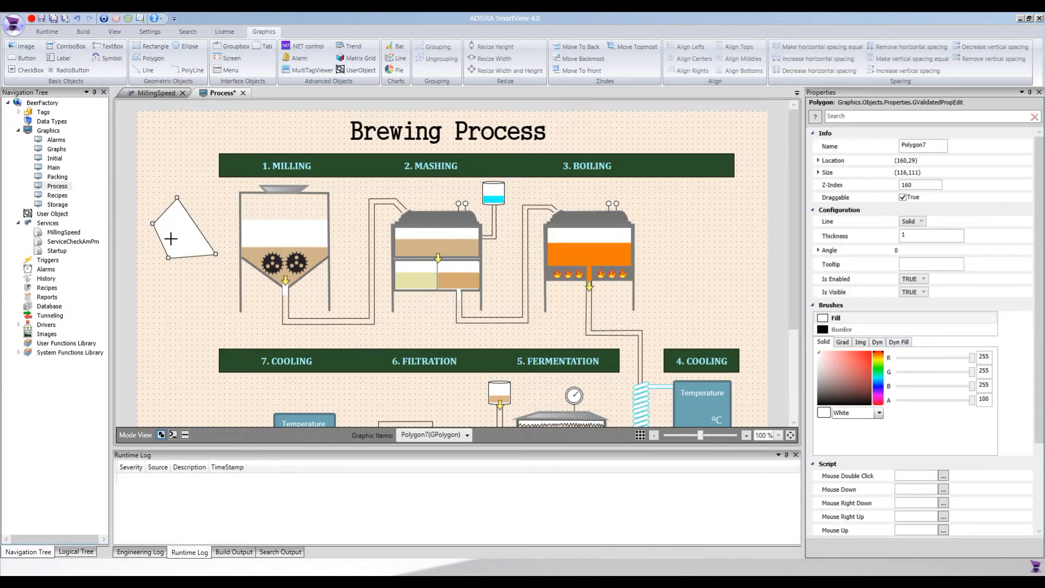
# Draw a closed five-corner sample polyline about 93 by 95 above the sample polygon
pyautogui.click(194, 71)
pyautogui.click(156, 176)
pyautogui.click(156, 132)
pyautogui.click(205, 133)
pyautogui.click(197, 170)
pyautogui.click(173, 184)
pyautogui.doubleClick(155, 177)
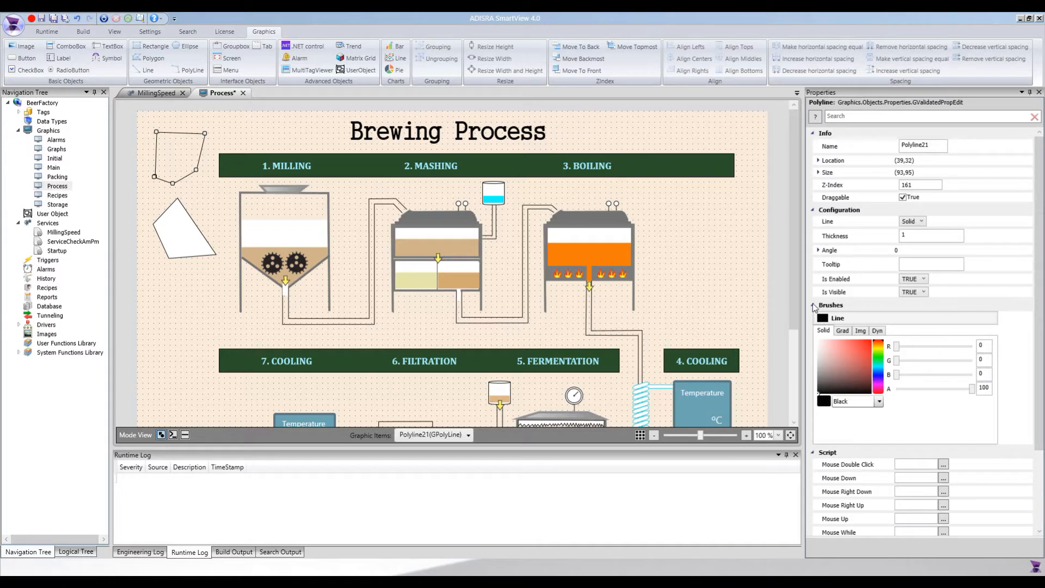
# Compare the sample polyline's line brush options with the sample polygon's dynamic color and dynamic fill options
pyautogui.click(840, 307)
pyautogui.click(840, 307)
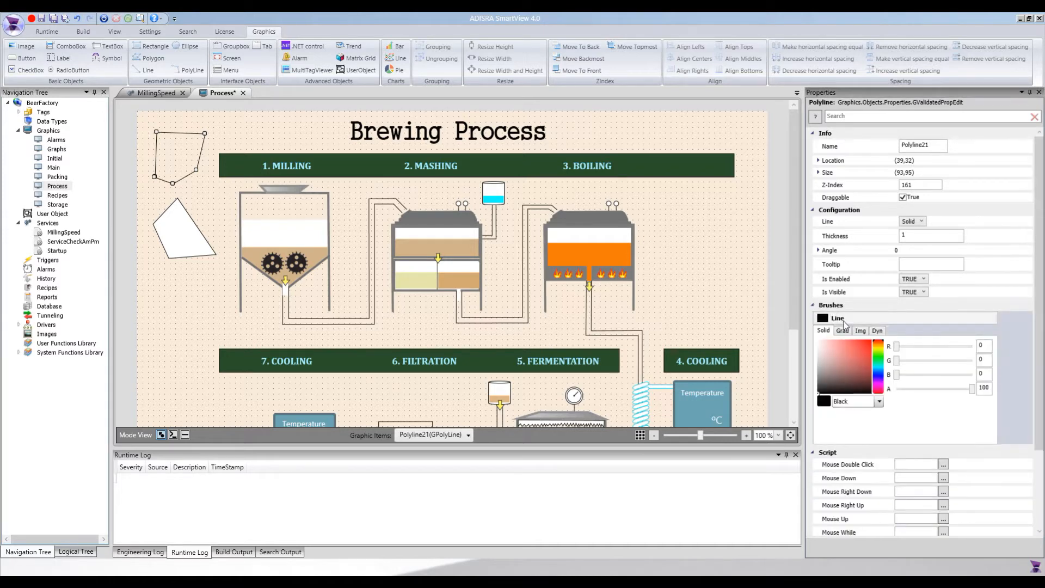
pyautogui.click(162, 249)
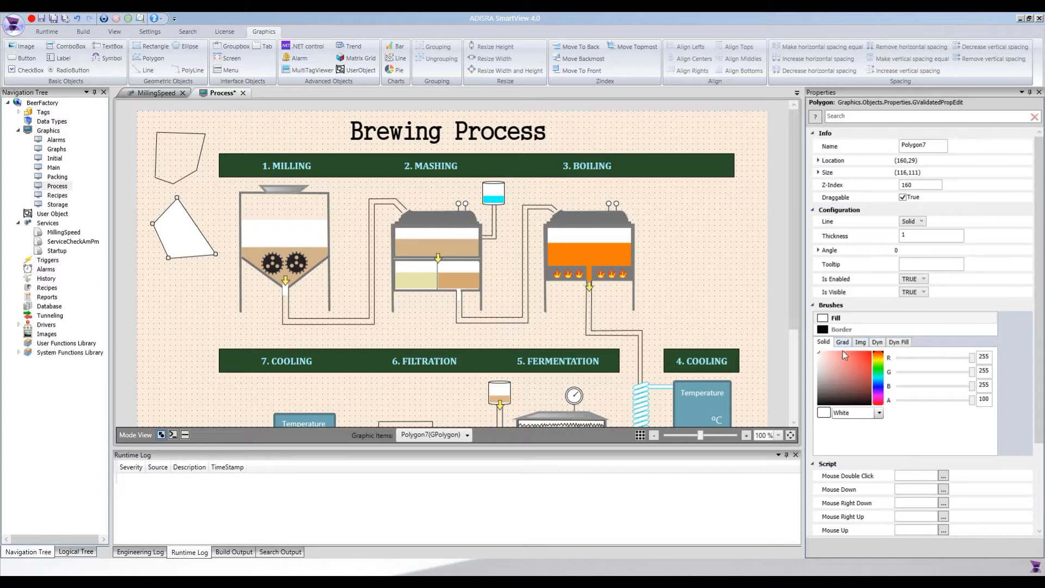
pyautogui.click(877, 343)
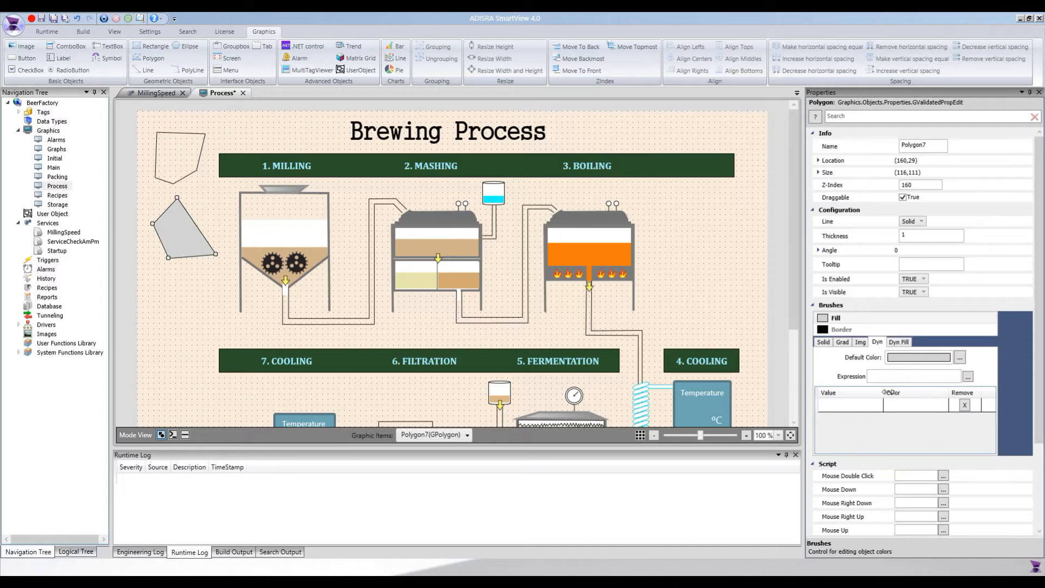
pyautogui.click(893, 344)
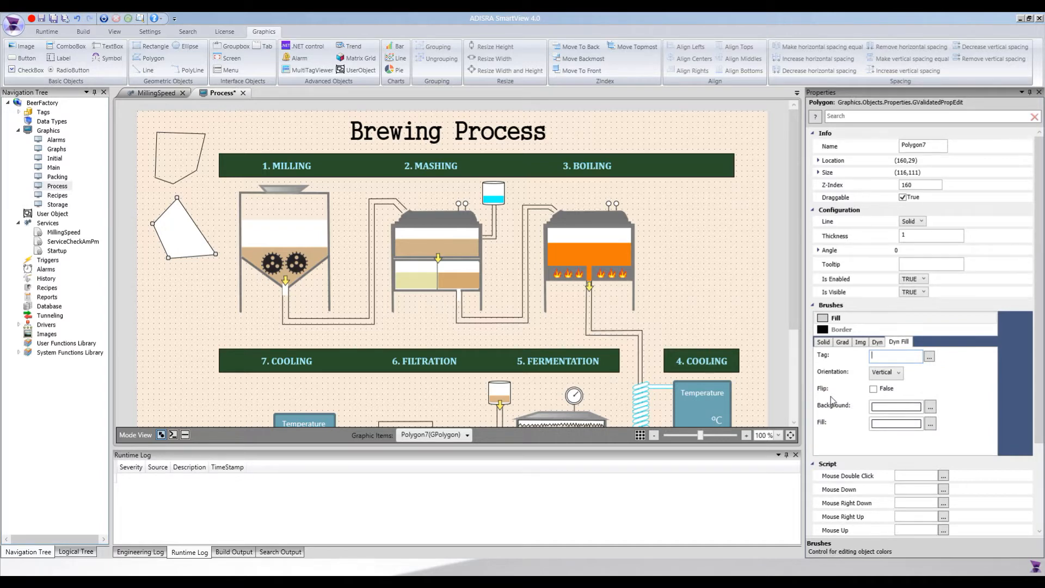
# Review the milling tank polygon's dynamic fill tag, keep its Vertical orientation, and try Flip before turning it off again
pyautogui.click(297, 240)
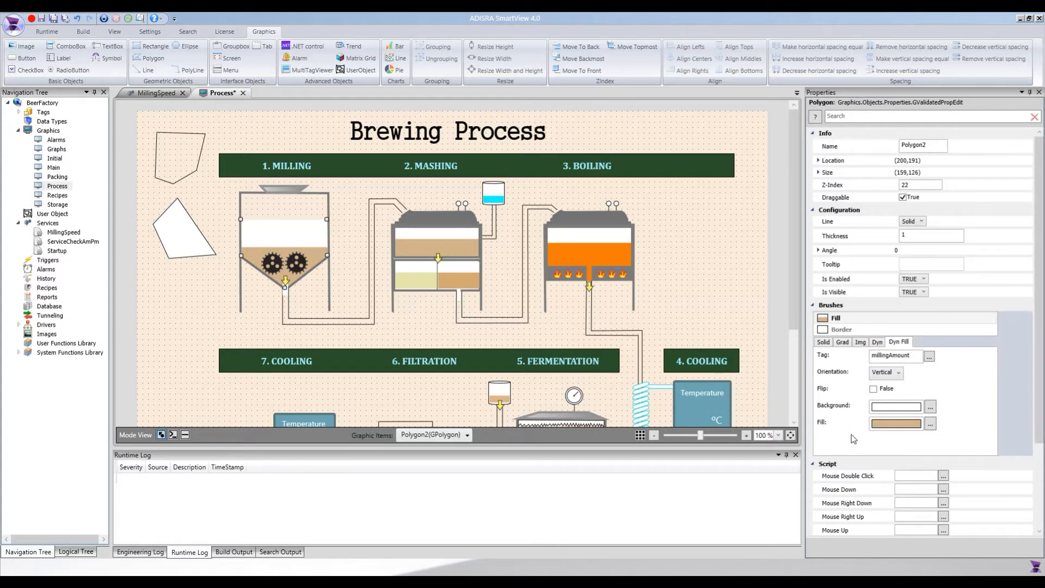
pyautogui.doubleClick(913, 358)
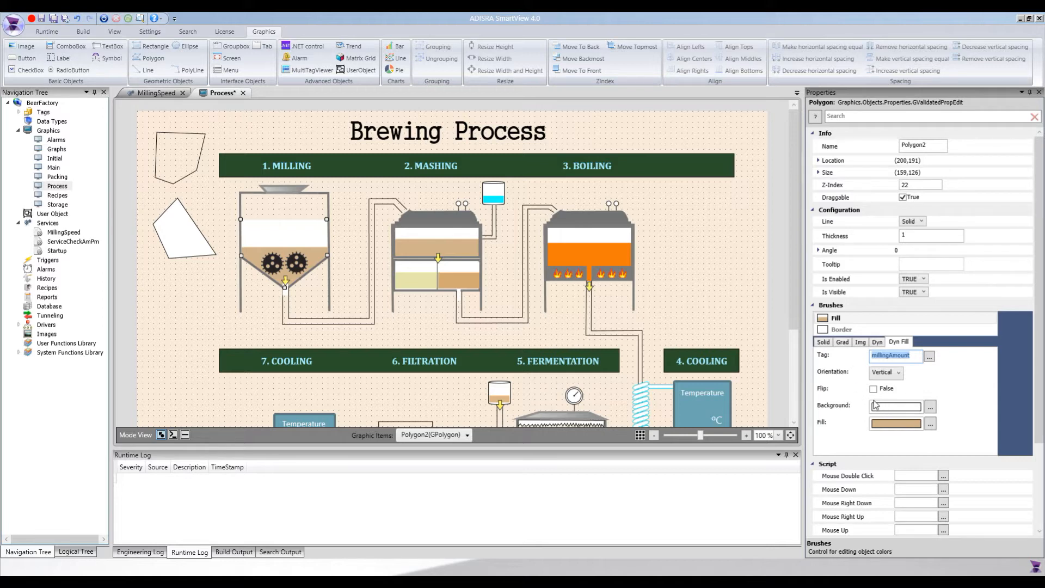
pyautogui.click(885, 375)
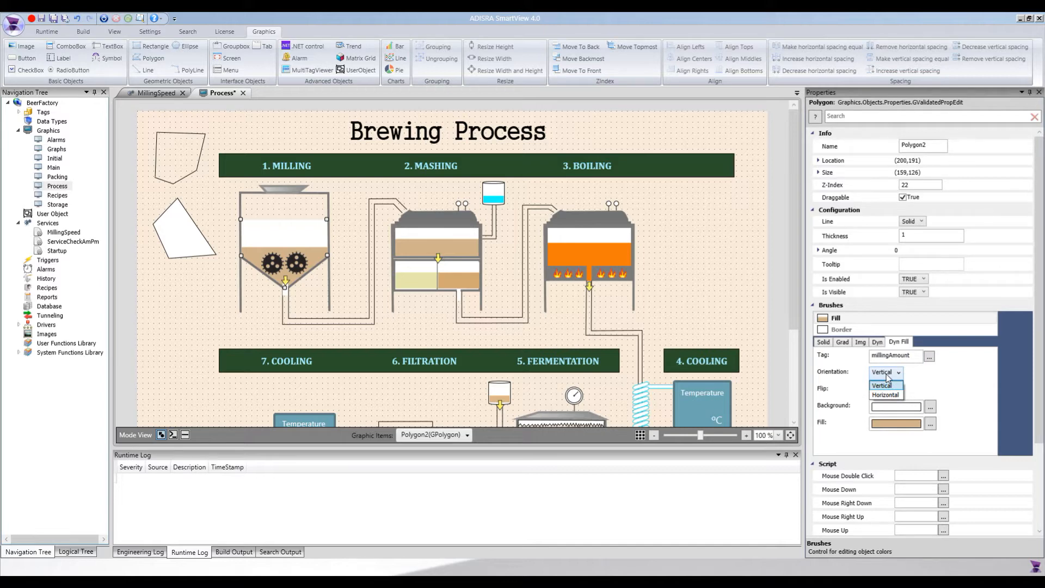
pyautogui.click(883, 385)
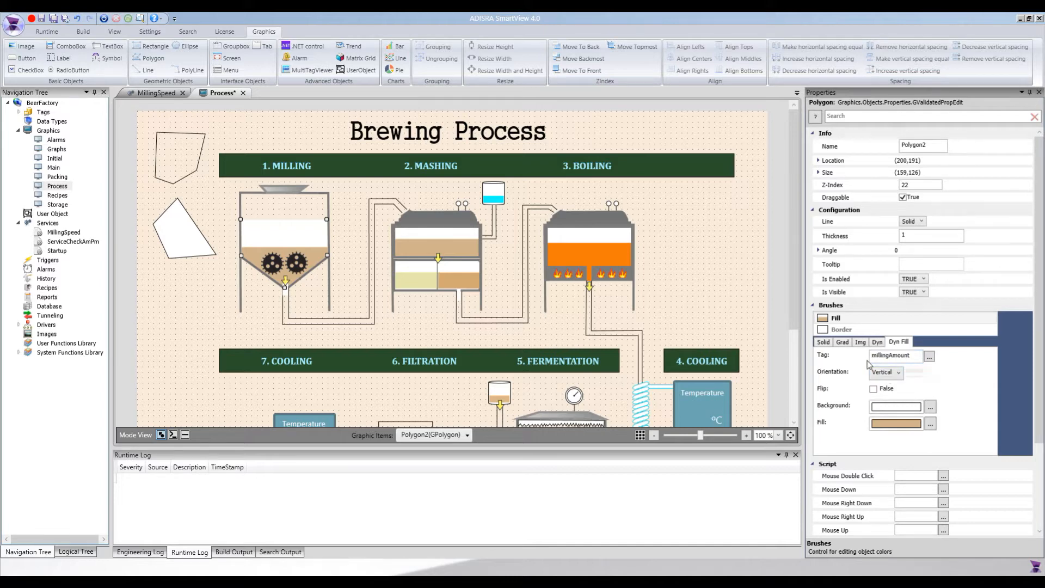
pyautogui.click(873, 389)
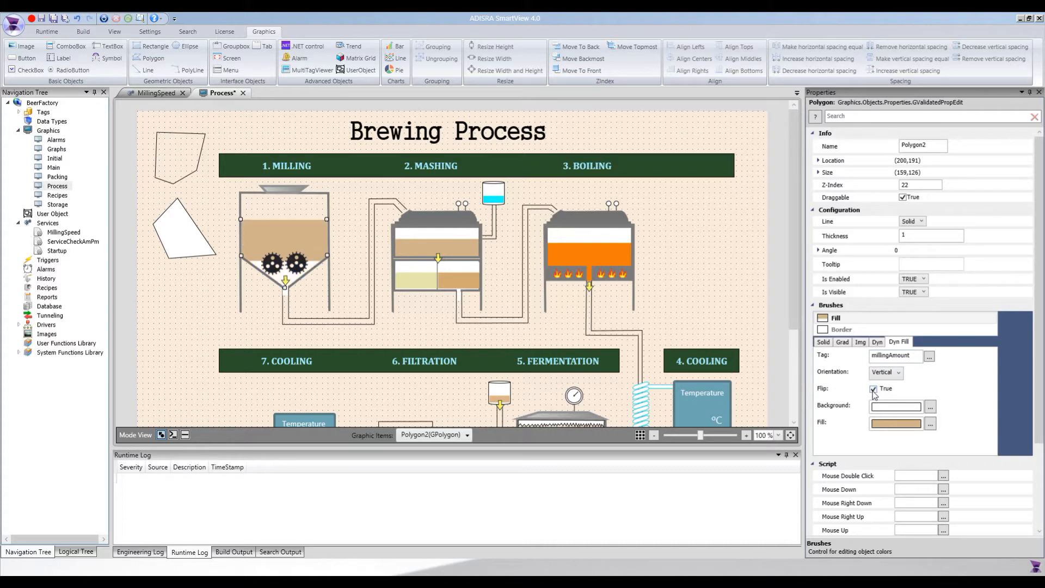
pyautogui.click(873, 389)
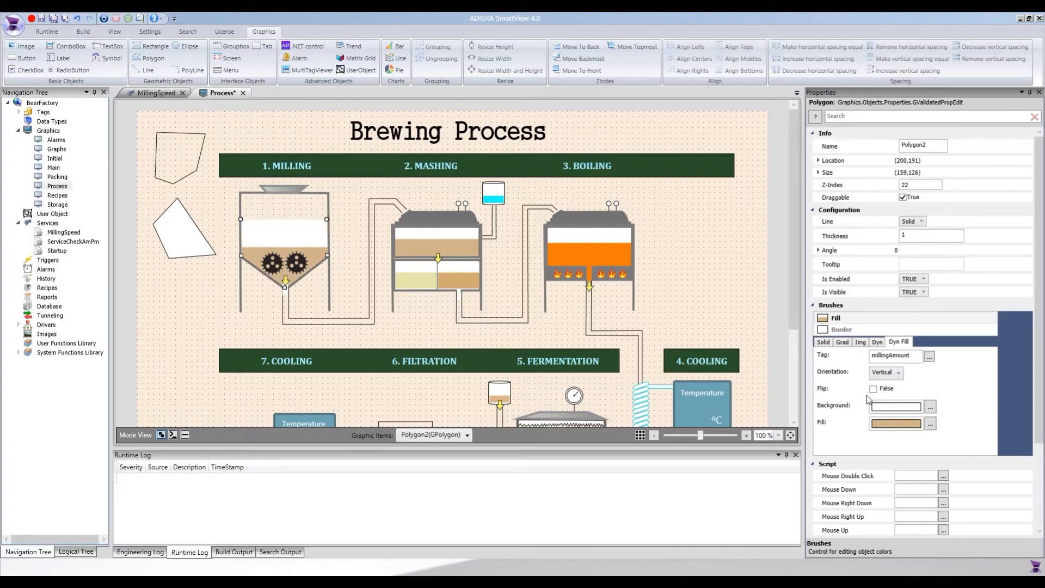
pyautogui.doubleClick(887, 361)
# Expand the project's tag folders and open the main Tags document outside the Factory folder
pyautogui.click(19, 113)
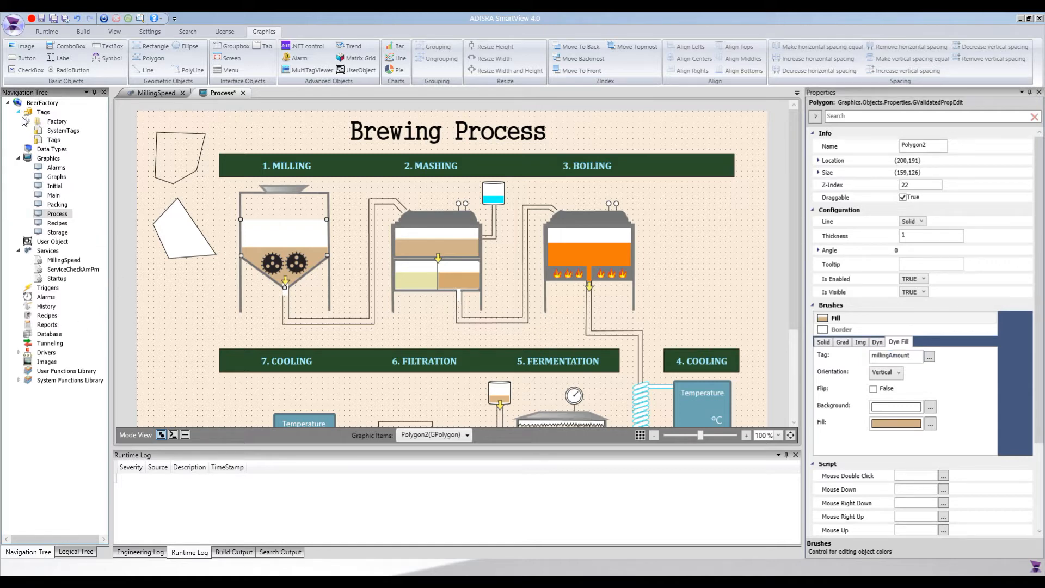
pyautogui.click(29, 121)
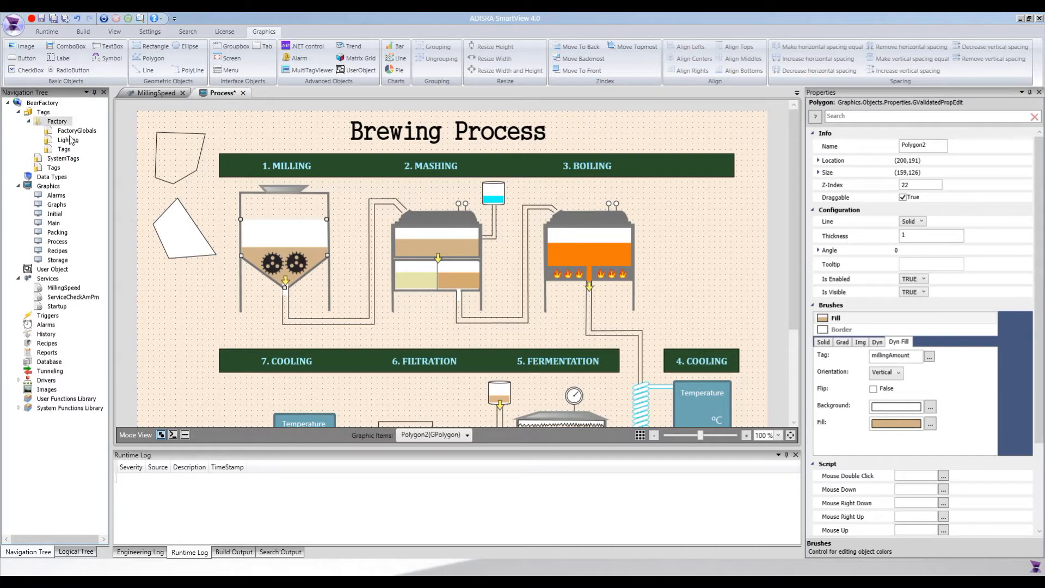
pyautogui.click(50, 168)
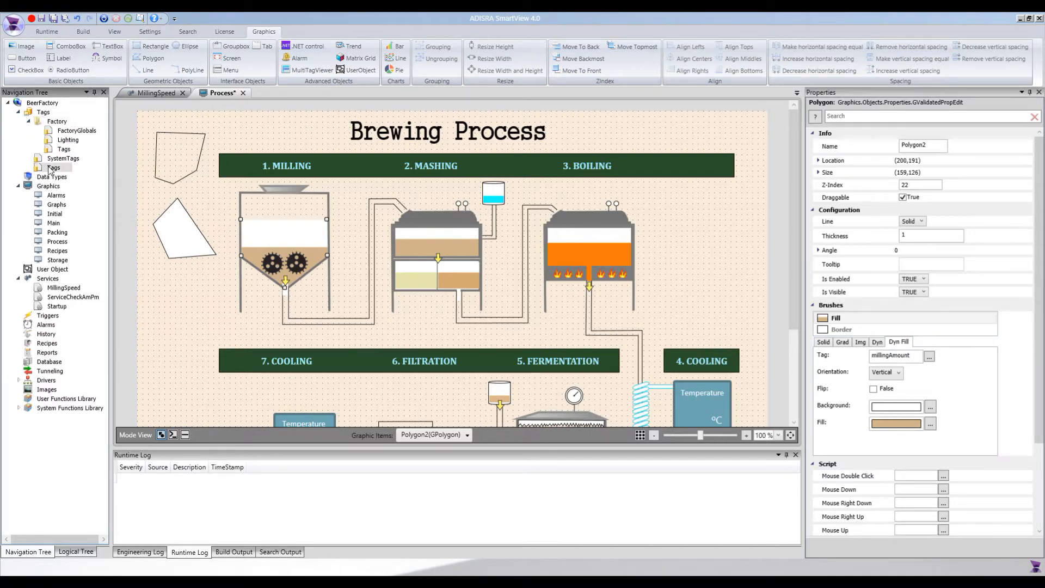
pyautogui.doubleClick(51, 168)
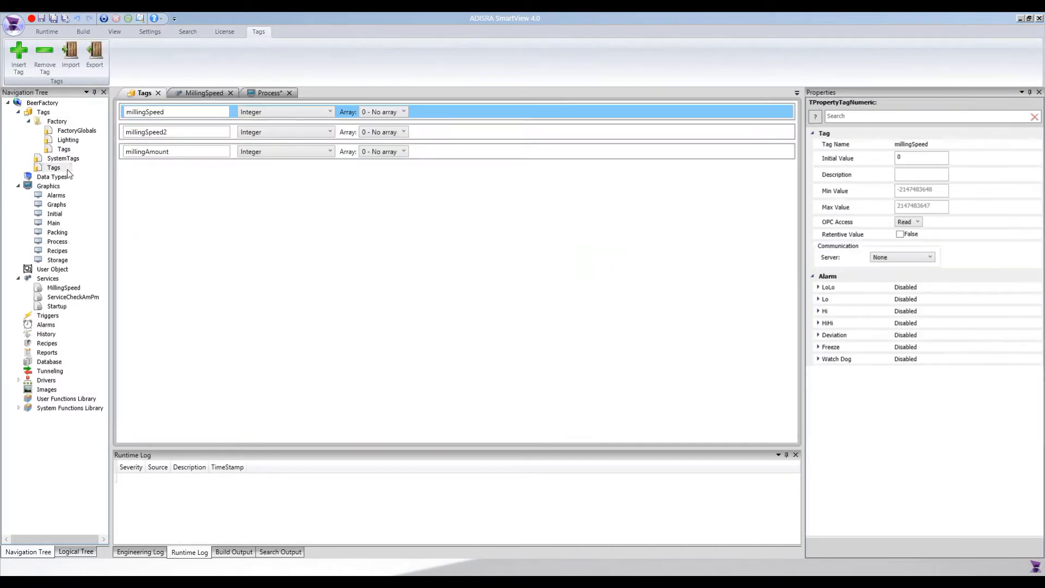
# Set the millingAmount tag's minimum value to 0 and maximum value to 100, and save the tags
pyautogui.click(172, 151)
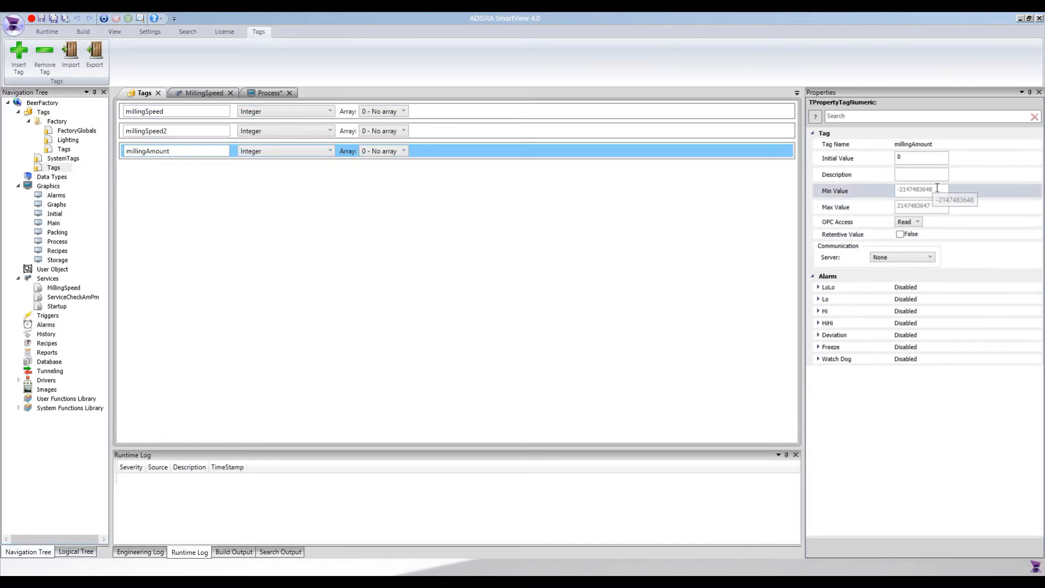
pyautogui.click(835, 191)
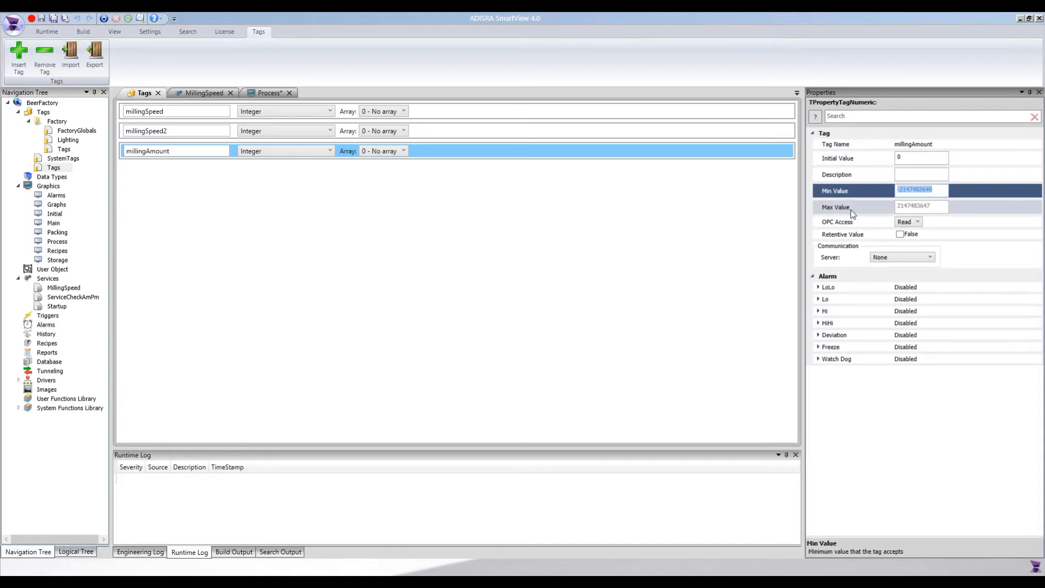
pyautogui.write('0')
pyautogui.click(937, 207)
pyautogui.write('100')
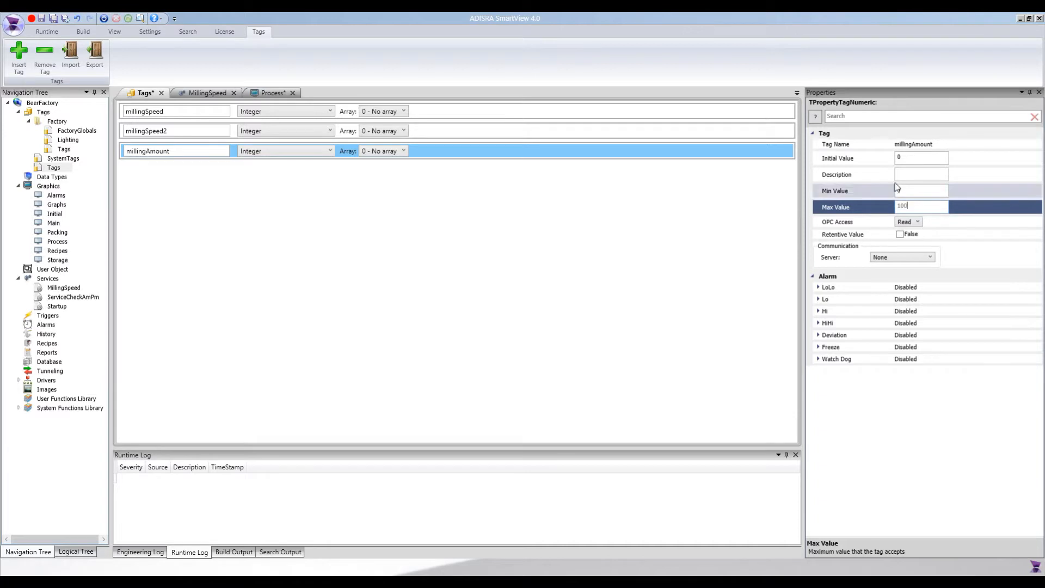
pyautogui.click(866, 175)
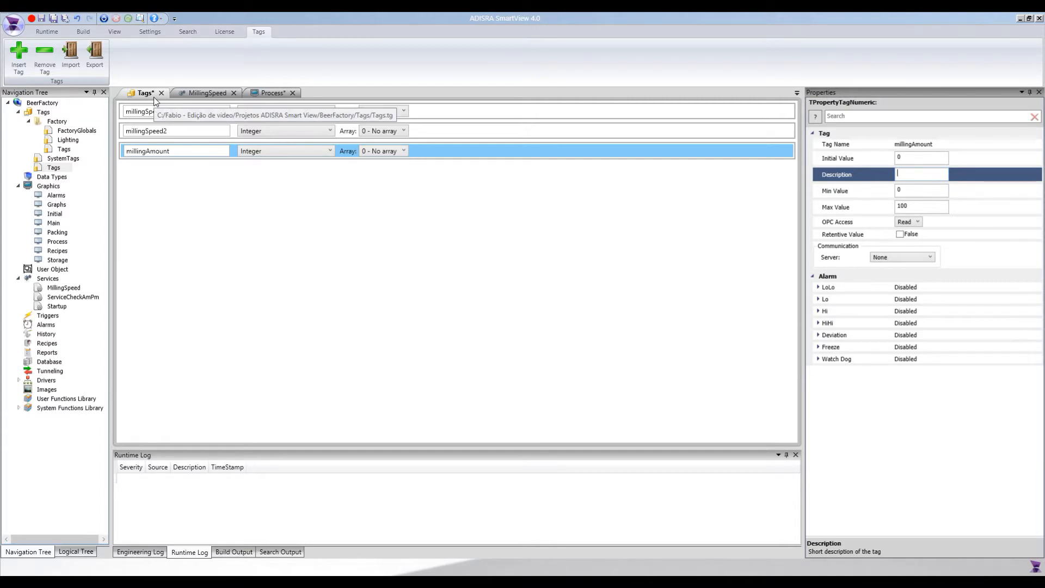
pyautogui.hotkey('ctrl', 's')
# Delete the sample polyline and polygon from the Process screen and select the milling tank's frame polyline
pyautogui.click(270, 93)
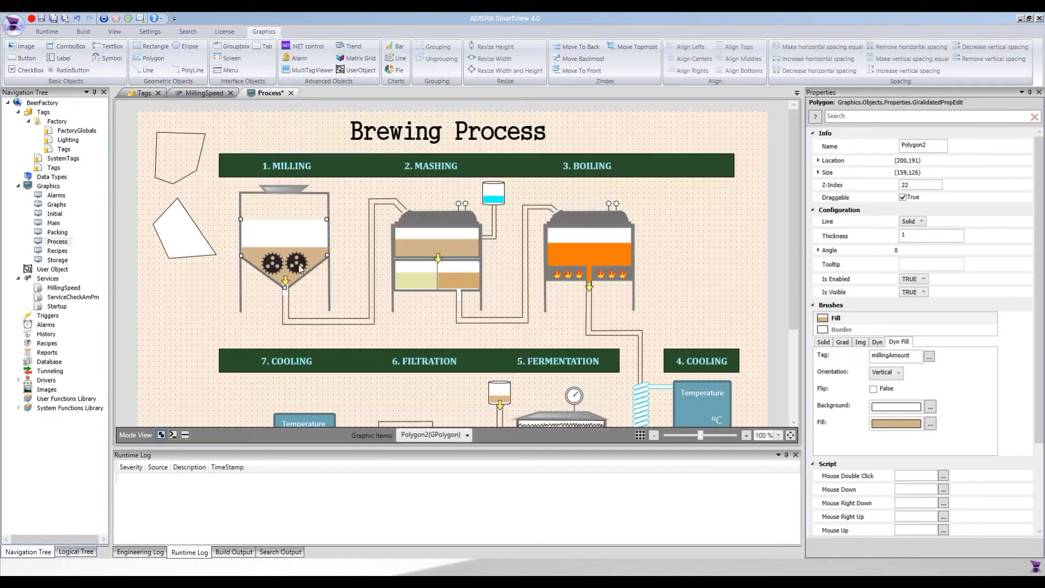
pyautogui.click(174, 241)
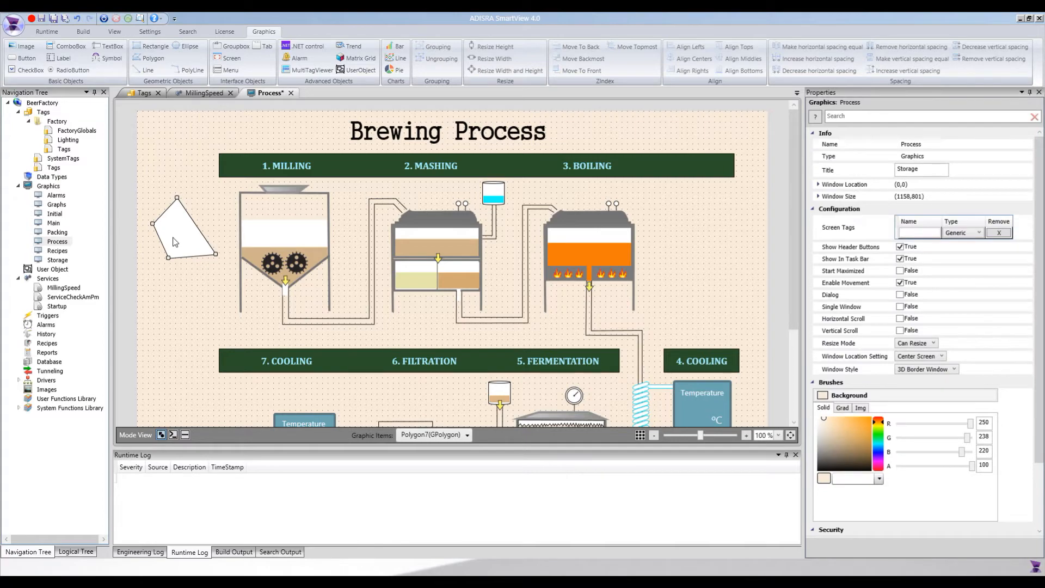
pyautogui.click(267, 266)
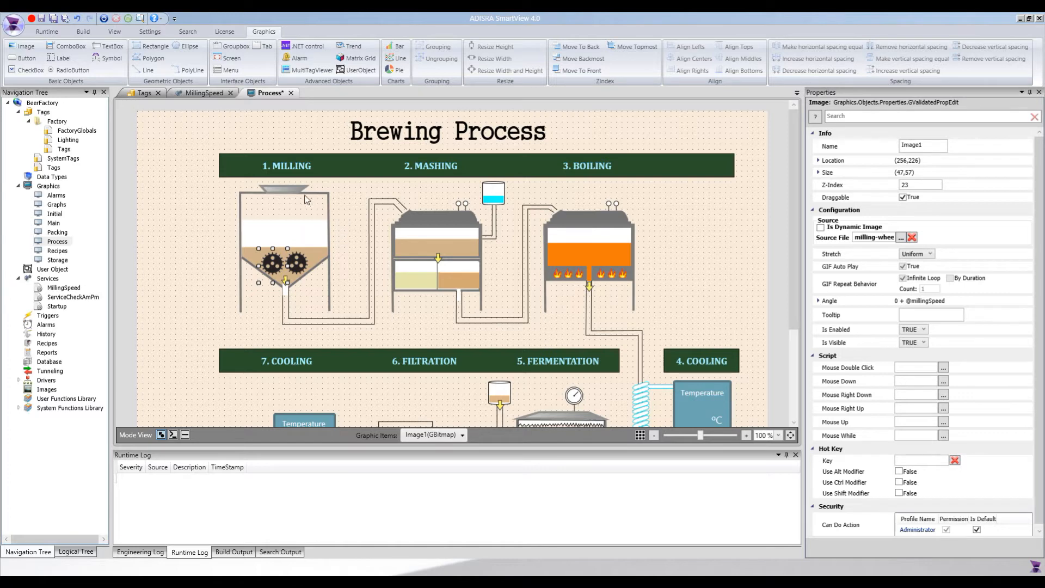
pyautogui.click(329, 198)
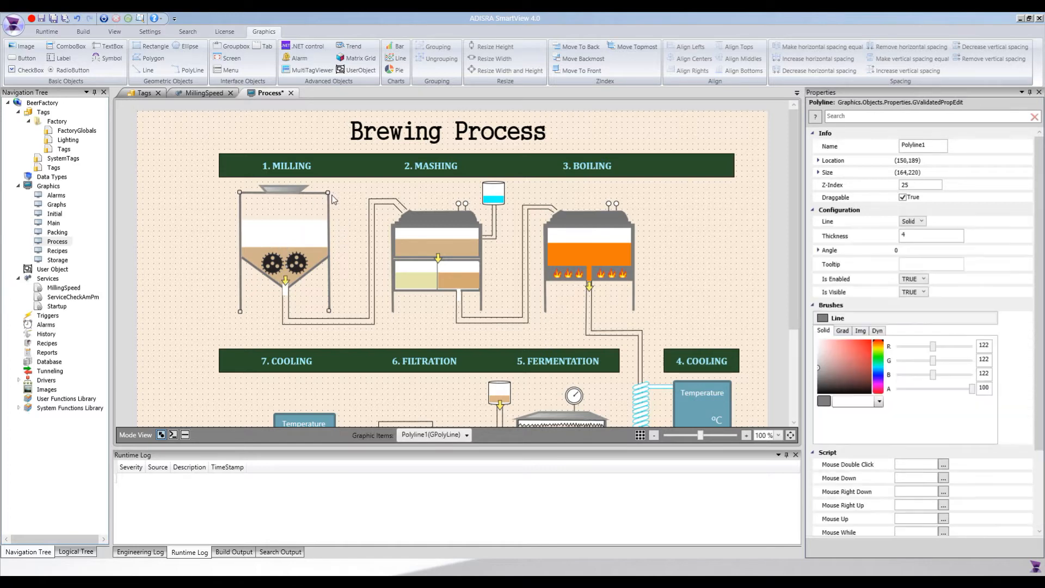
# Inspect the properties of the milling tank's frame polyline, its hopper polygon, and the pipe polyline leading to the mashing tank
pyautogui.click(833, 149)
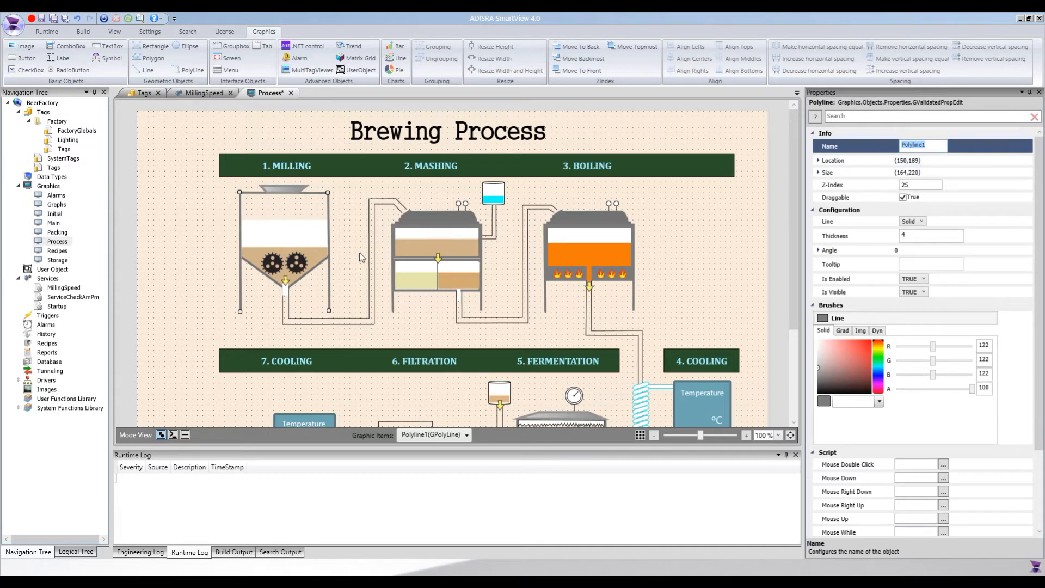
pyautogui.click(296, 189)
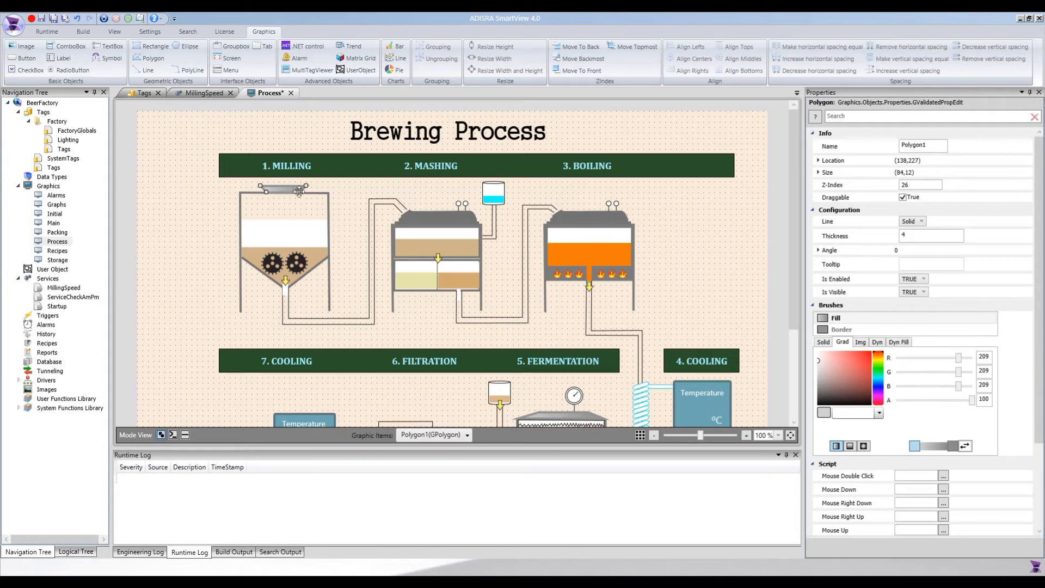
pyautogui.click(352, 322)
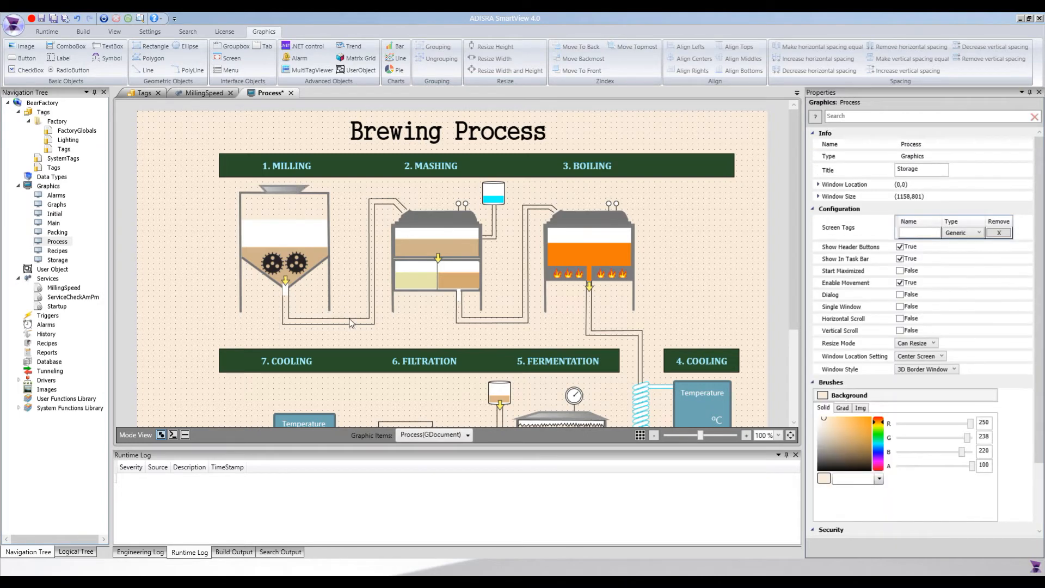
pyautogui.click(352, 323)
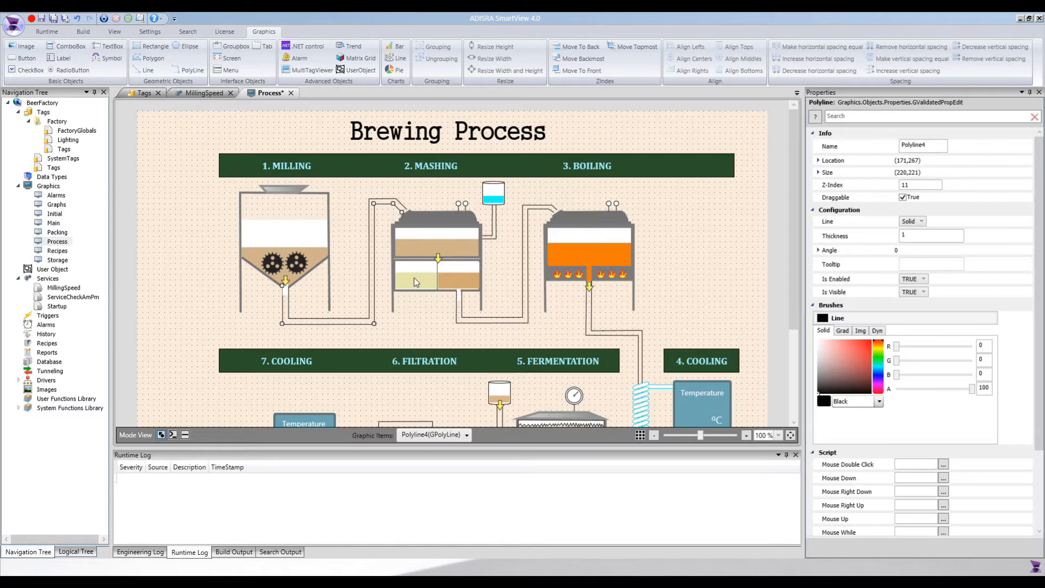
# Inspect the dynamic fill settings of the mashing tank's three rectangles and the properties of its yellow arrow polygon
pyautogui.click(452, 241)
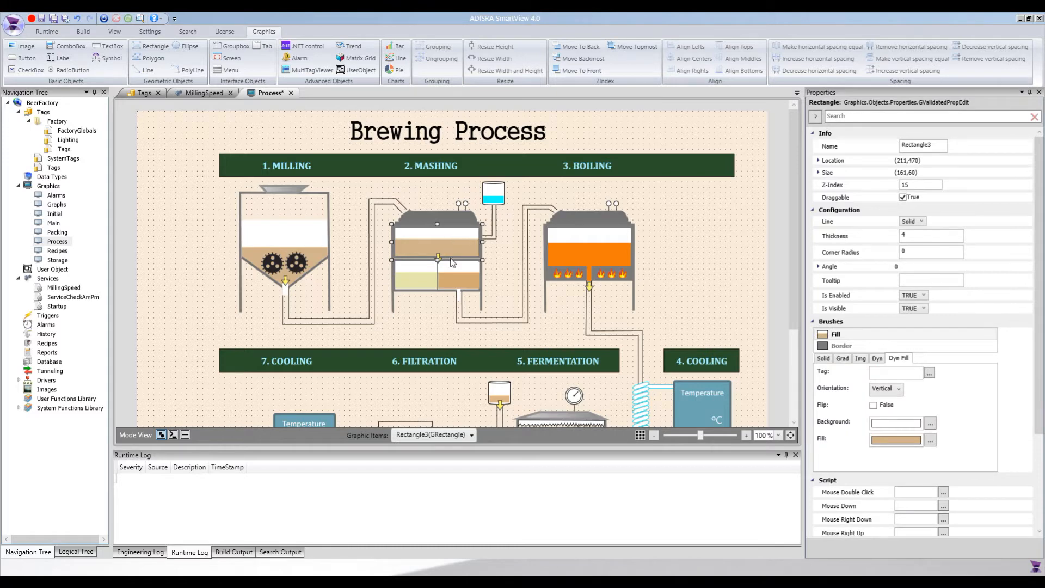
pyautogui.click(422, 279)
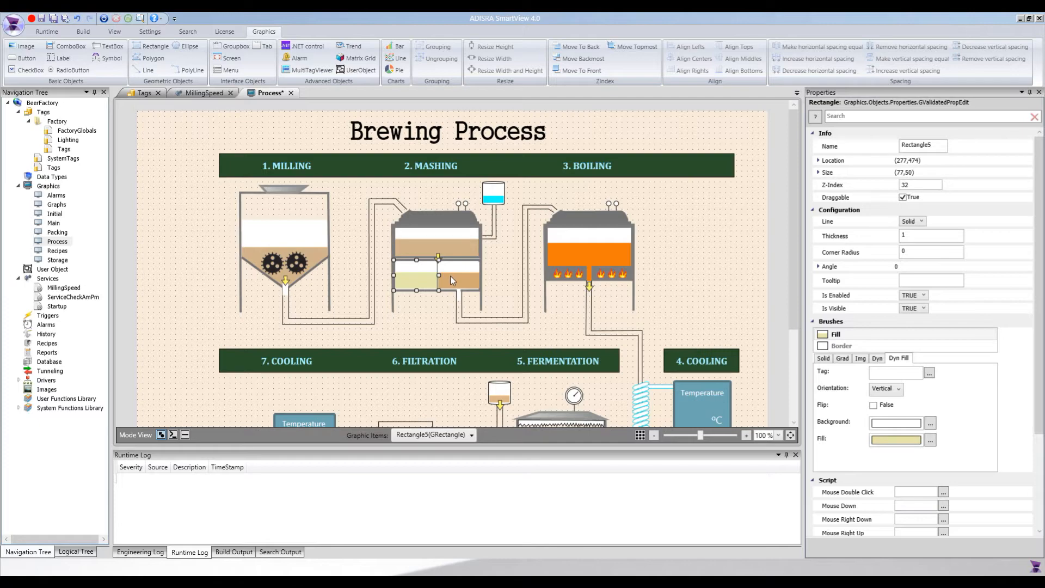
pyautogui.click(450, 275)
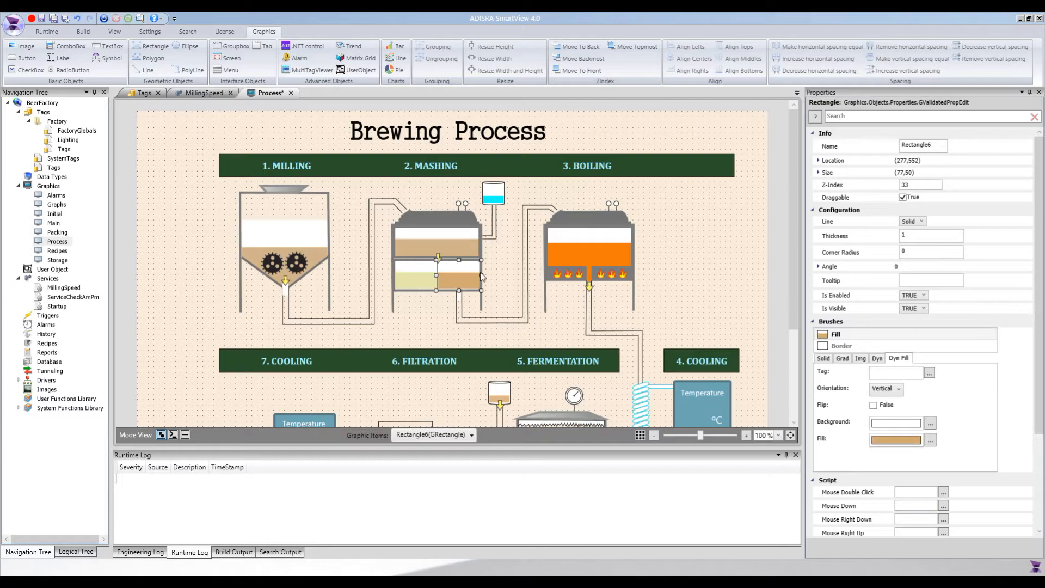
pyautogui.click(416, 327)
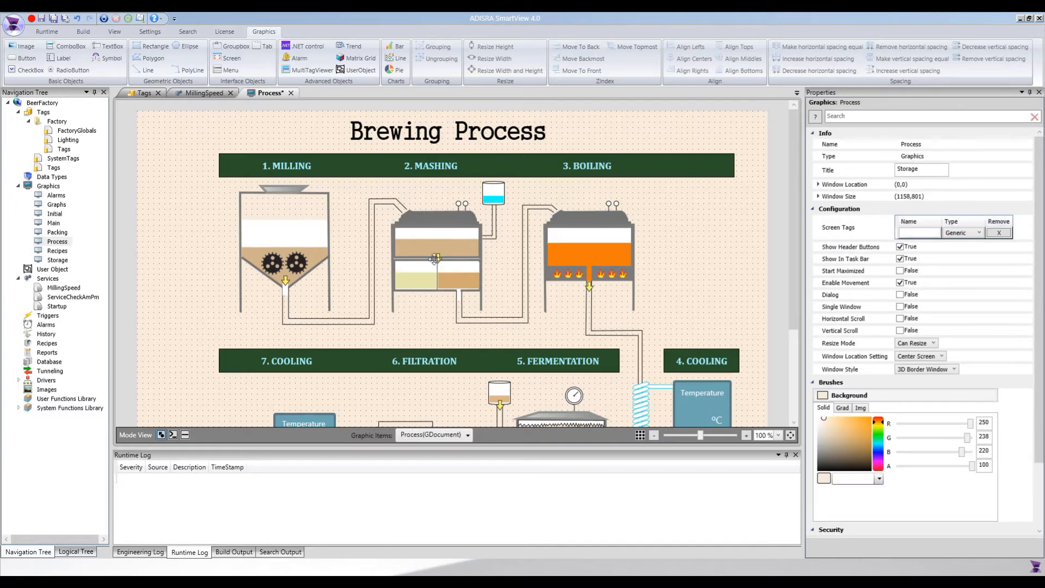
pyautogui.click(439, 261)
# Draw a downward-pointing arrow about 96 by 129 with the Polygon tool in the empty area beside the milling tank
pyautogui.click(153, 61)
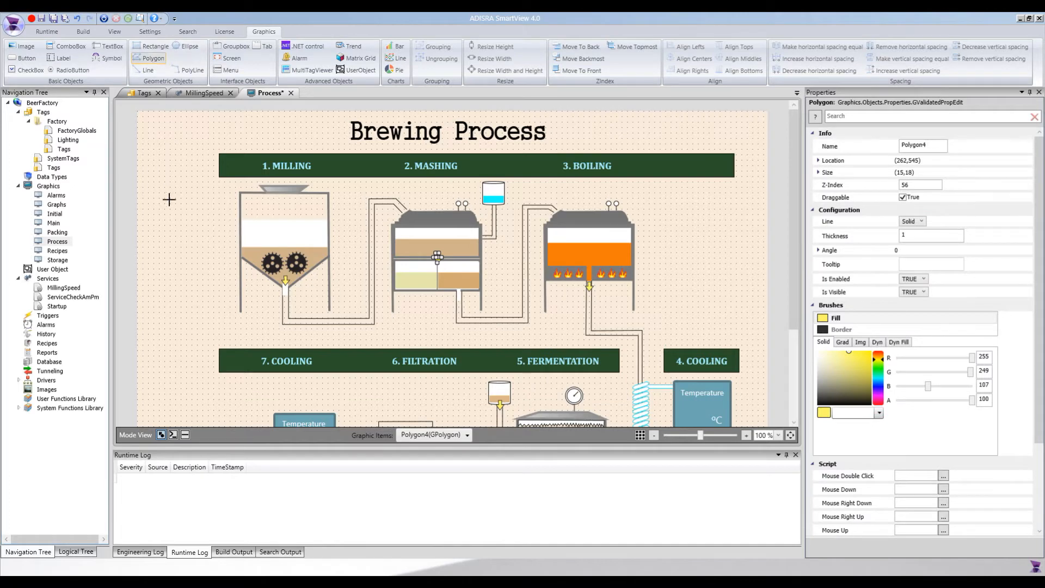
pyautogui.click(168, 214)
pyautogui.click(180, 214)
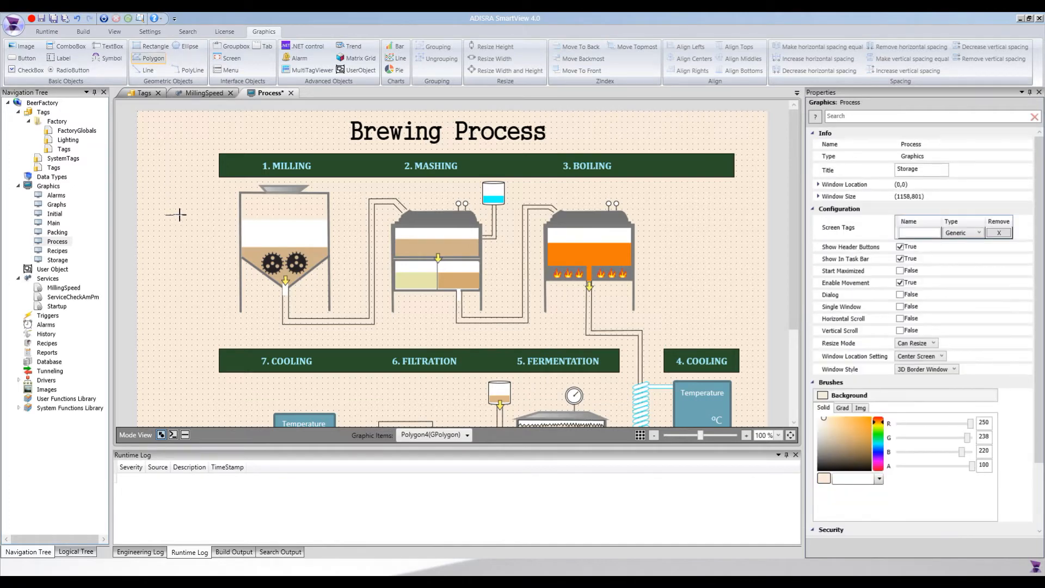
pyautogui.click(180, 249)
pyautogui.click(200, 250)
pyautogui.click(172, 284)
pyautogui.click(147, 250)
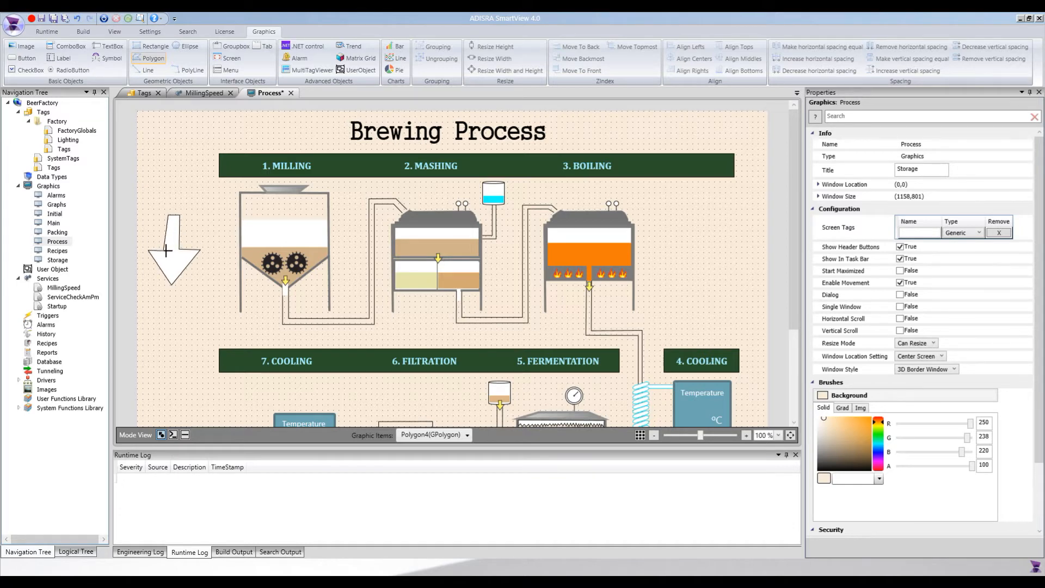
pyautogui.click(168, 249)
pyautogui.rightClick(192, 312)
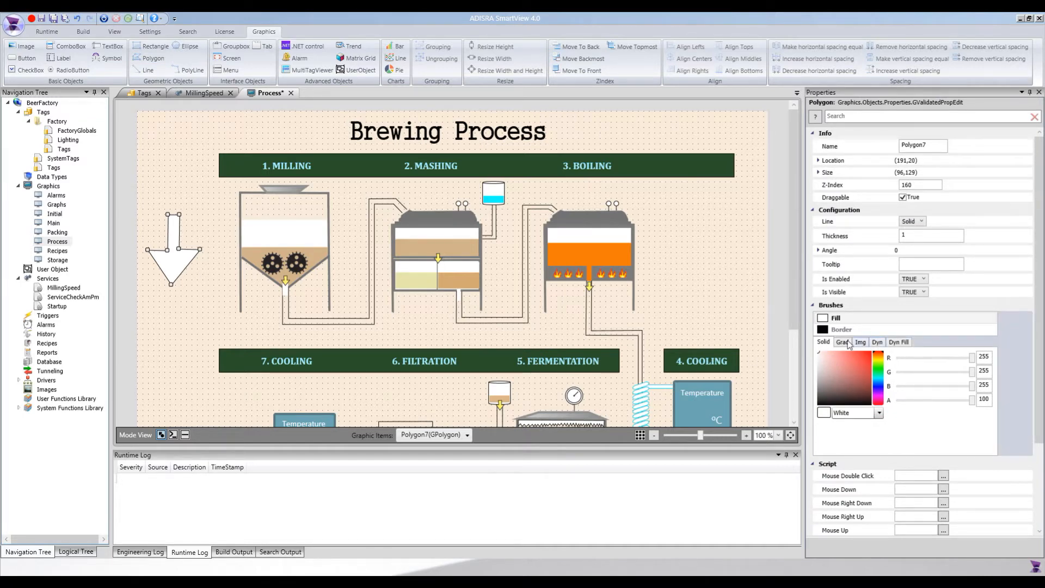
# Fill the sample arrow polygon with solid red and delete it
pyautogui.click(870, 360)
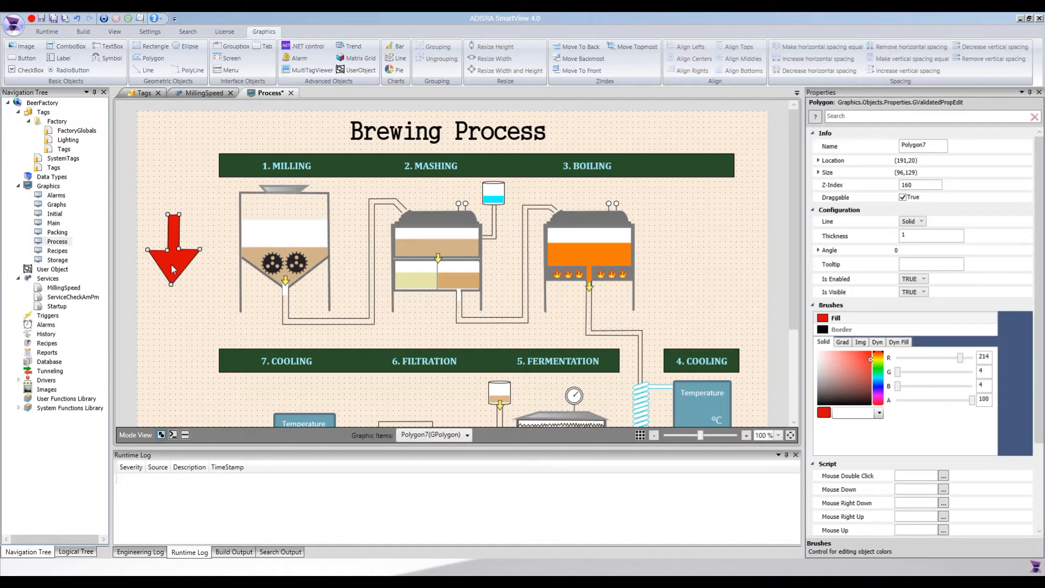
pyautogui.press('Delete')
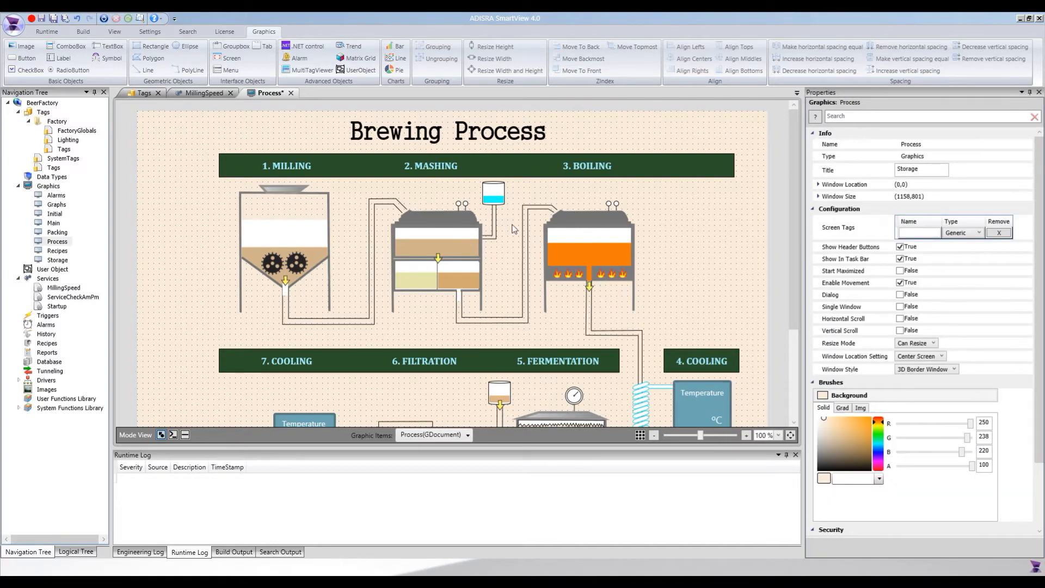
# Check the small water tank's rectangle above the mashing tank, and draw a sample circle about 82 by 82 beside the milling tank
pyautogui.click(497, 201)
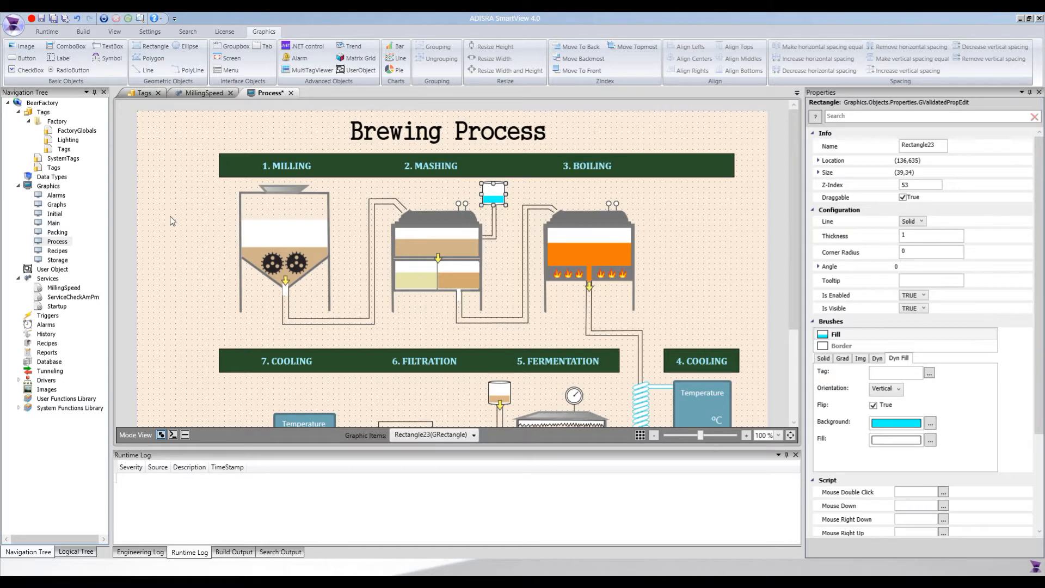
pyautogui.click(170, 183)
pyautogui.click(186, 48)
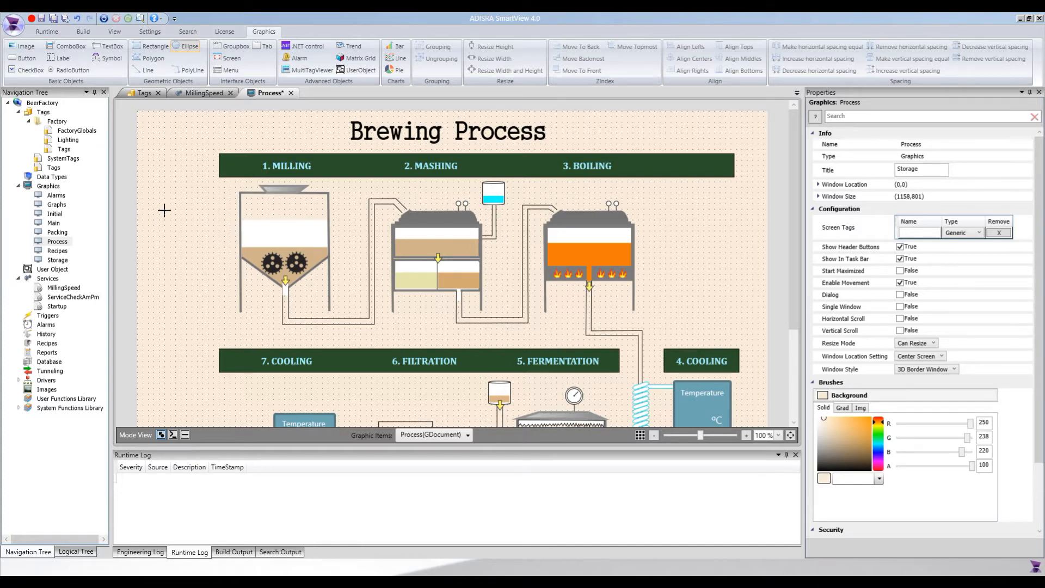
pyautogui.moveTo(165, 211); pyautogui.dragTo(208, 257)
pyautogui.moveTo(212, 275)
pyautogui.mouseDown()
pyautogui.moveTo(179, 229)
pyautogui.moveTo(223, 279)
pyautogui.moveTo(194, 246)
pyautogui.moveTo(210, 255)
pyautogui.mouseUp()
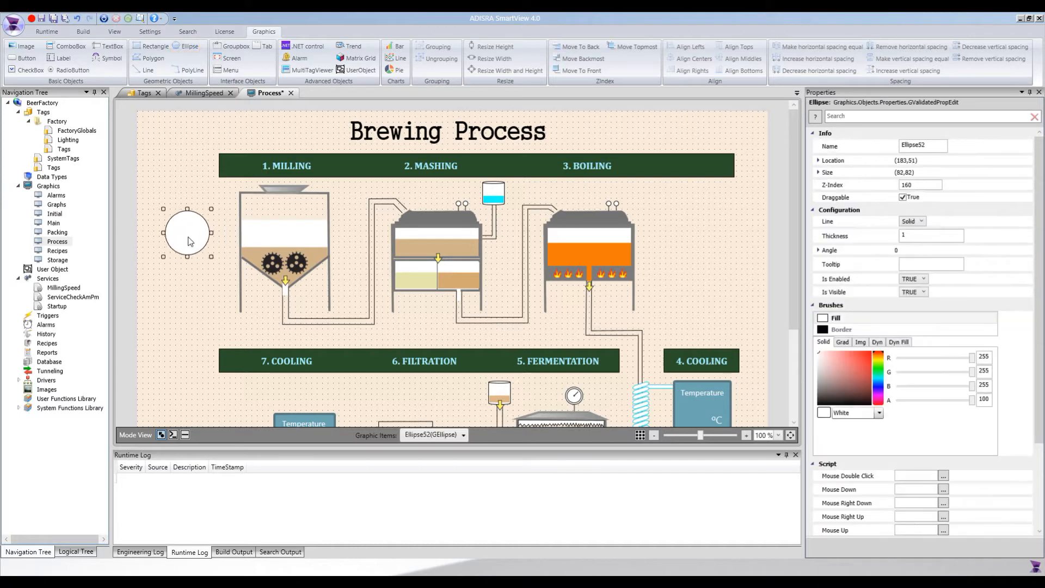
# Draw a flat ellipse about 80 by 14 above the sample circle and delete the circle
pyautogui.click(184, 47)
pyautogui.moveTo(152, 168); pyautogui.dragTo(195, 176)
pyautogui.click(190, 237)
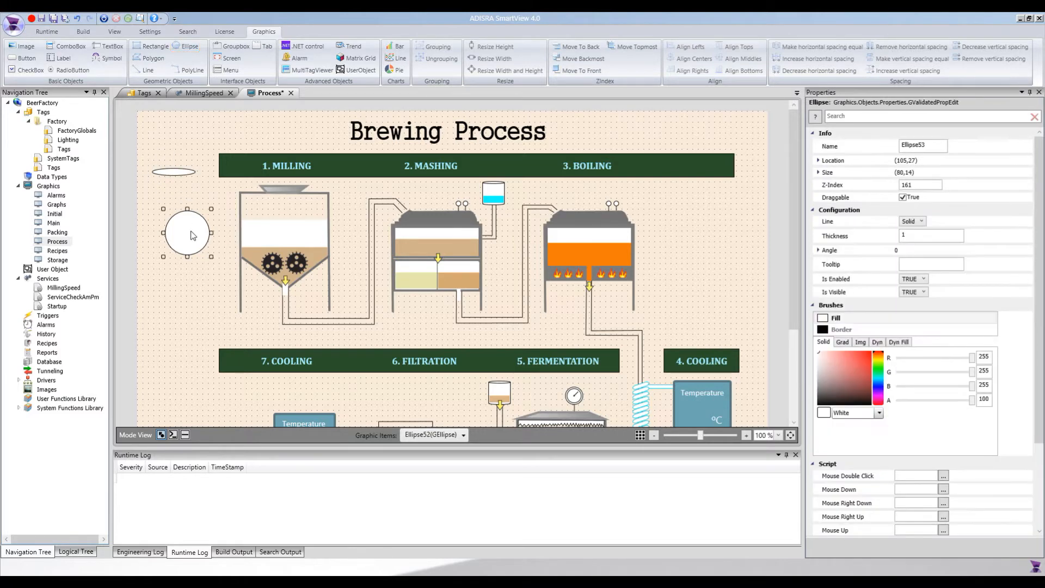
pyautogui.press('Delete')
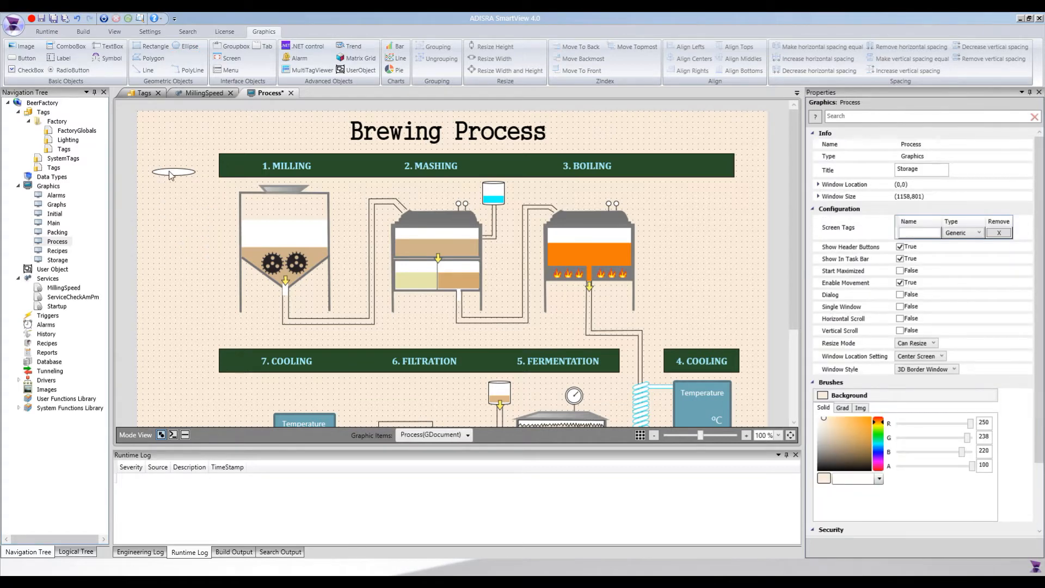
# Duplicate the flat ellipse and position the copy directly below the original as the cylinder's base
pyautogui.click(171, 171)
pyautogui.hotkey('ctrl', 'v')
pyautogui.press('Left')
pyautogui.press('Left')
pyautogui.press('Down')
pyautogui.press('Down')
pyautogui.press('Down')
pyautogui.press('Down')
pyautogui.press('Down')
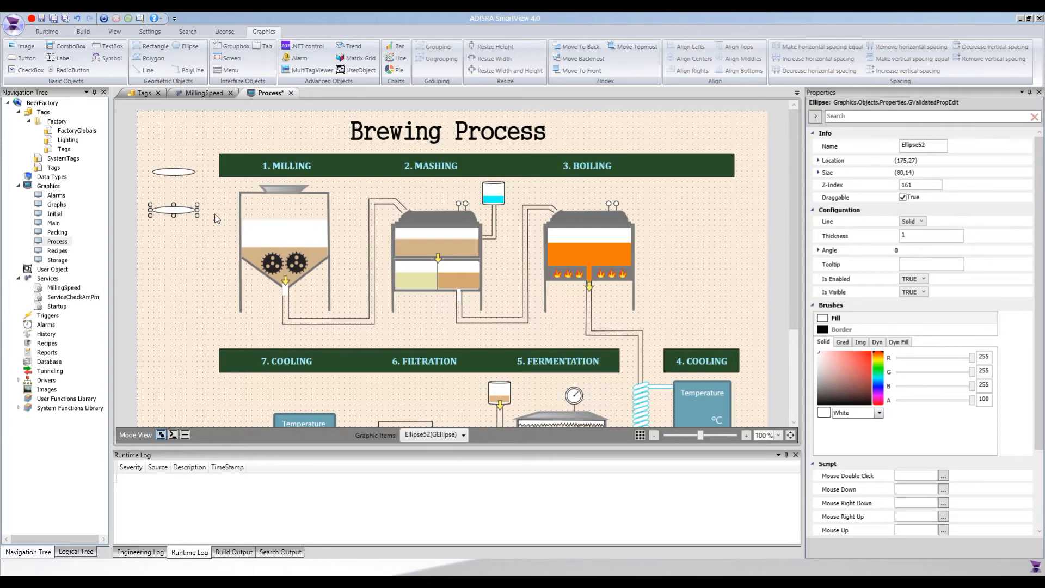
# Draw a rectangle over the upper ellipse and match its width and left edge to the ellipses
pyautogui.click(153, 46)
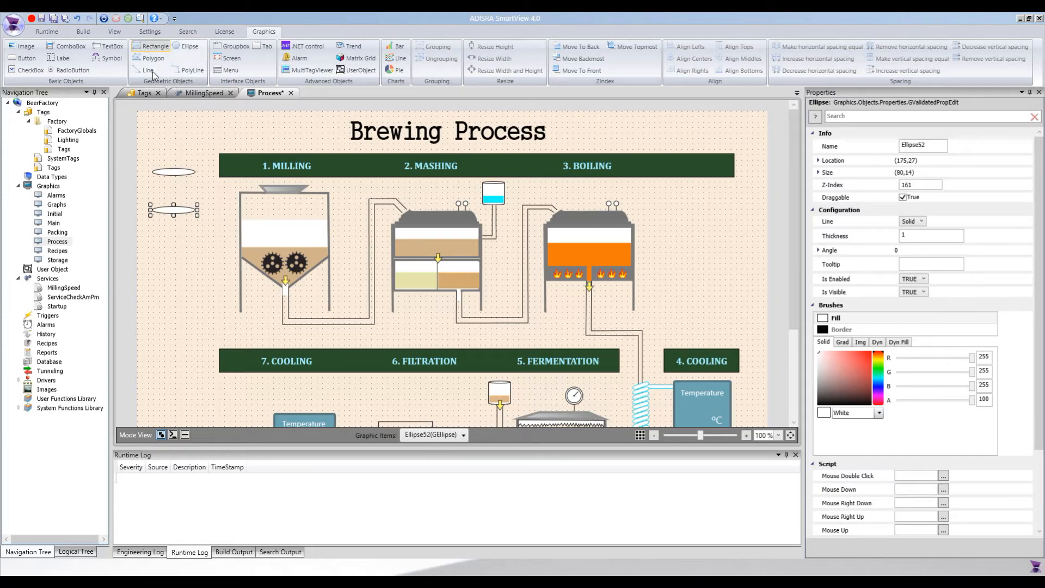
pyautogui.moveTo(153, 141); pyautogui.dragTo(194, 173)
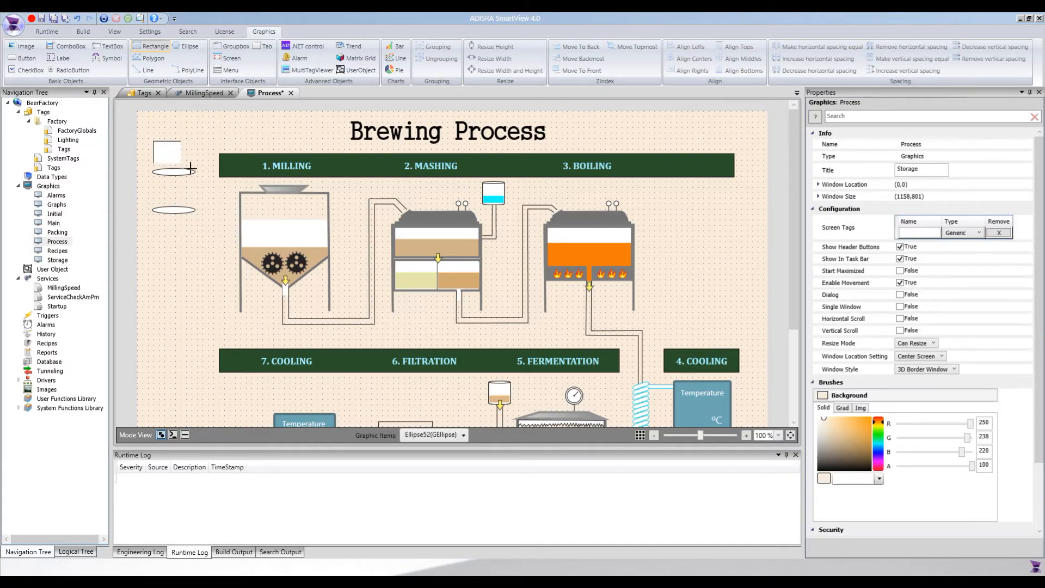
pyautogui.keyDown('ctrl'); pyautogui.click(177, 211); pyautogui.keyUp('ctrl')
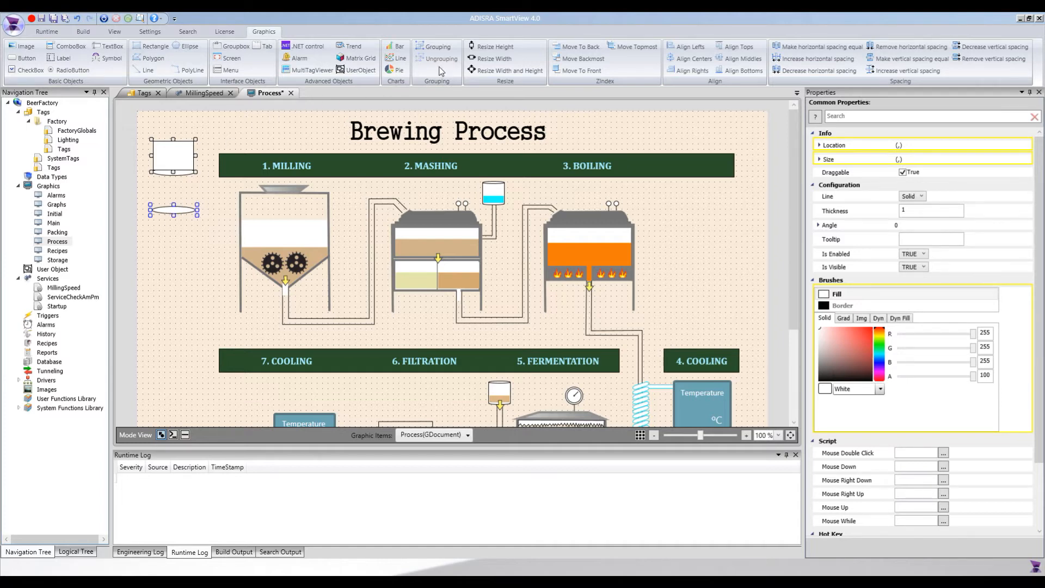
pyautogui.click(495, 60)
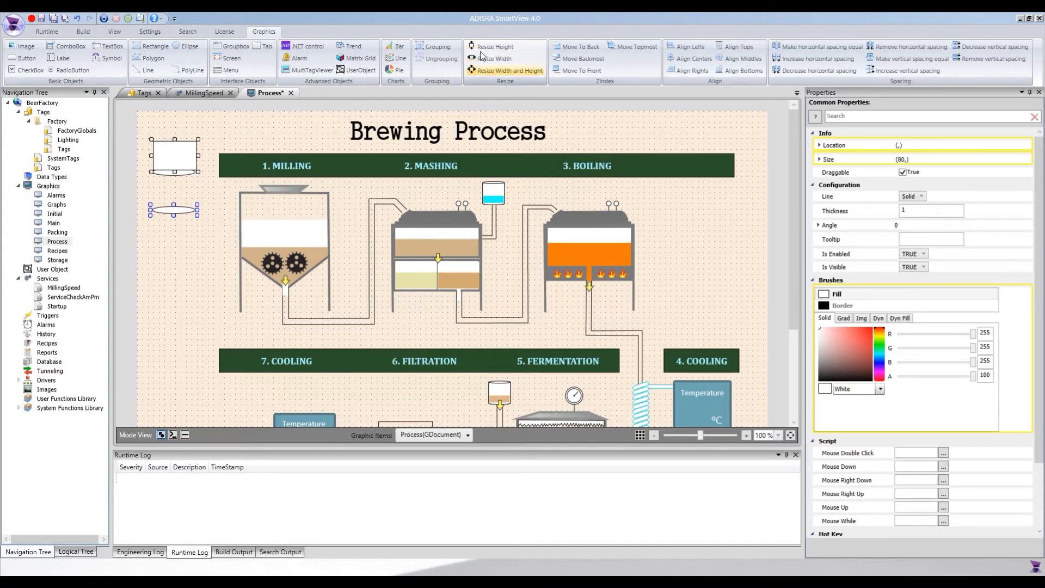
pyautogui.click(687, 49)
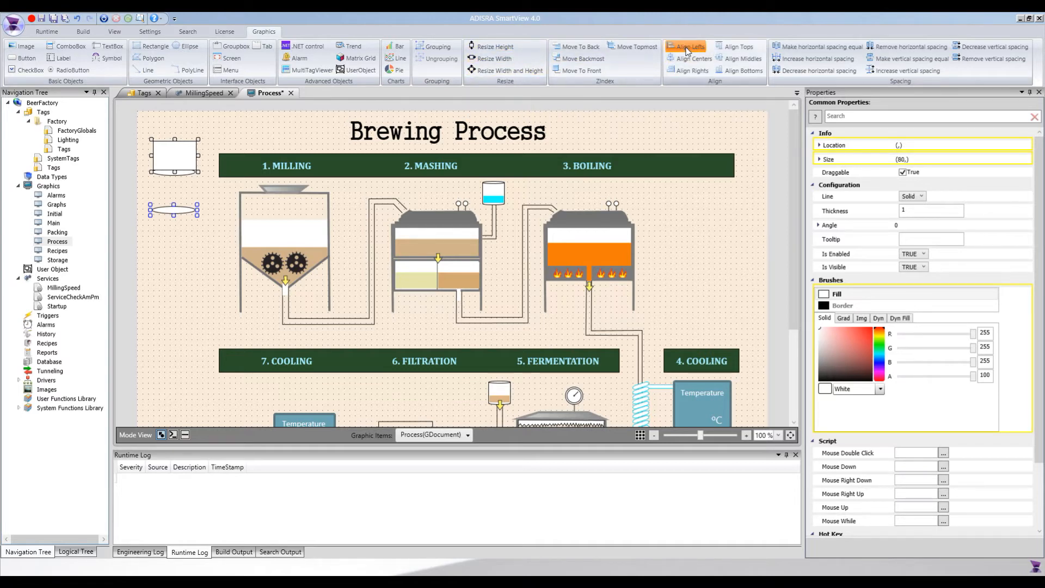
# Move the rectangle down between the two ellipses and stretch its height to about 68 to form the cylinder body
pyautogui.click(188, 153)
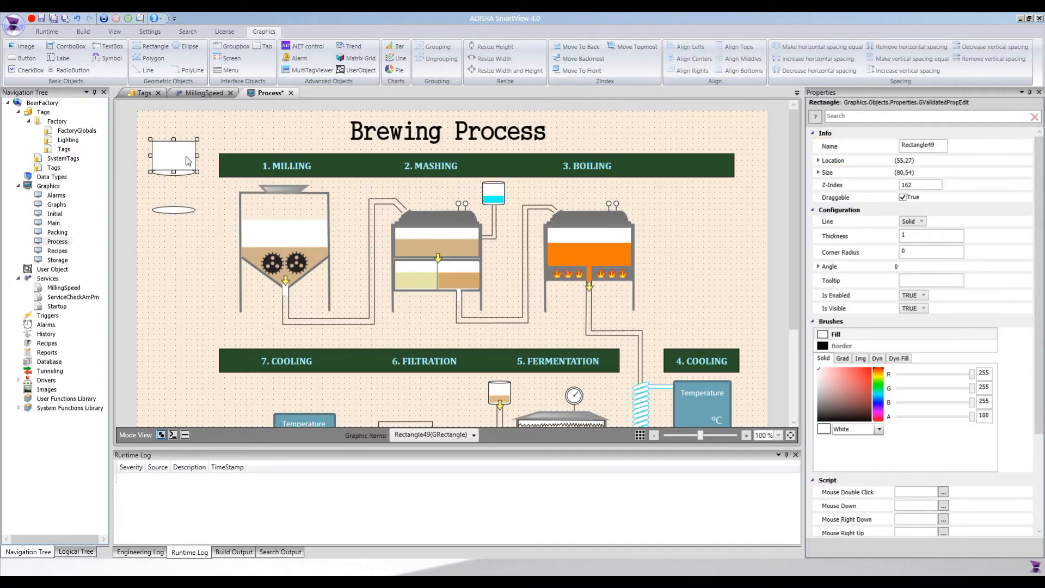
pyautogui.press('Down')
pyautogui.press('Down')
pyautogui.press('Down')
pyautogui.press('Down')
pyautogui.press('Down')
pyautogui.press('Down')
pyautogui.press('Up')
pyautogui.press('Up')
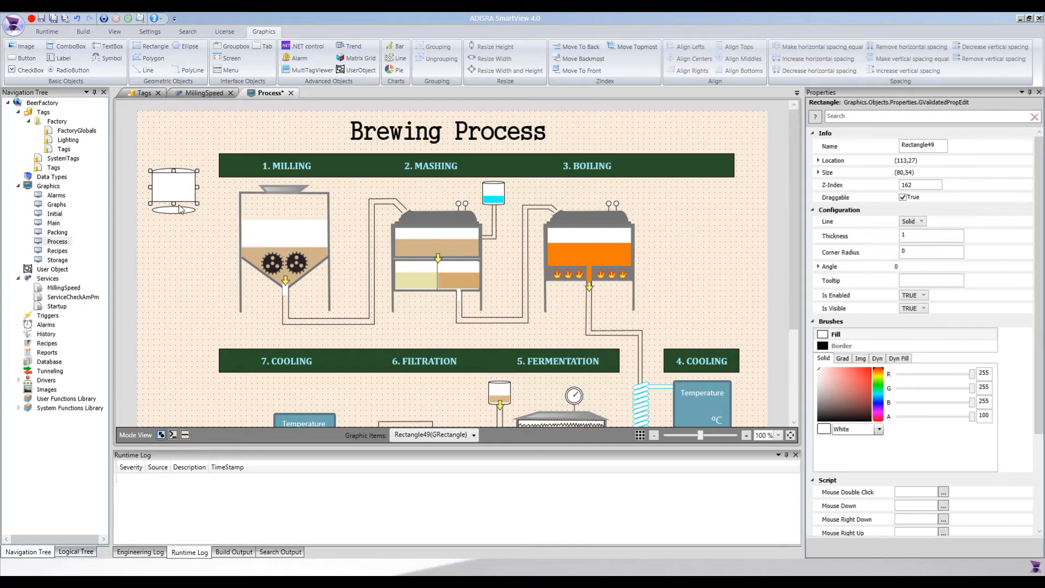
pyautogui.moveTo(174, 203); pyautogui.dragTo(174, 211)
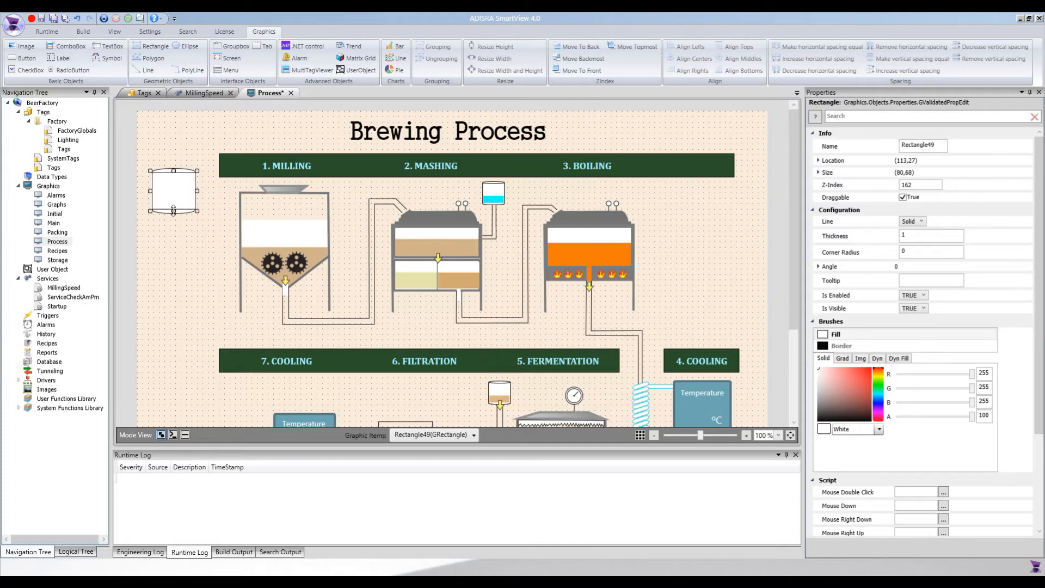
pyautogui.click(178, 227)
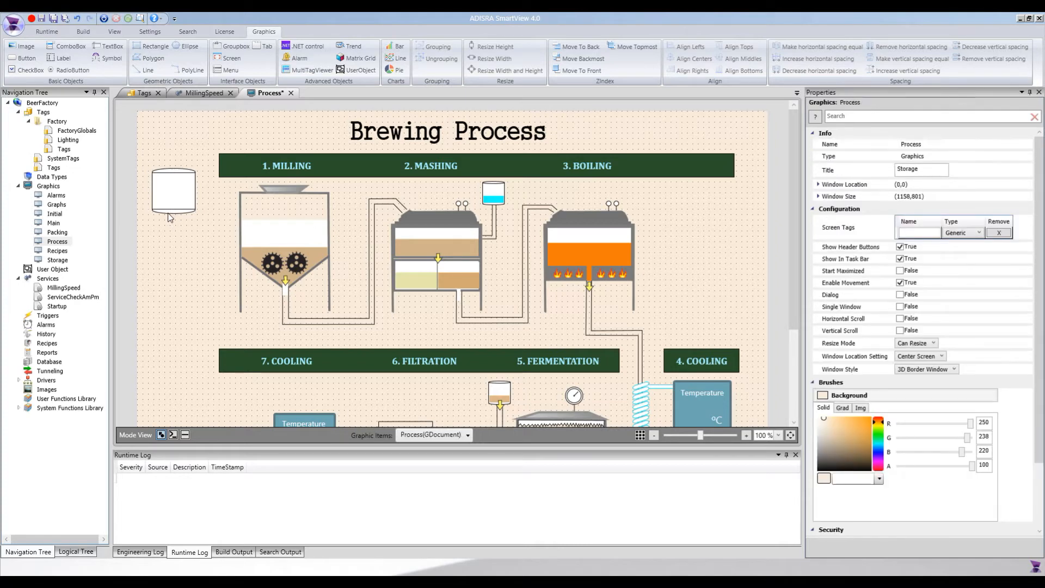
# Bring the cylinder's upper ellipse to the topmost layer
pyautogui.click(173, 173)
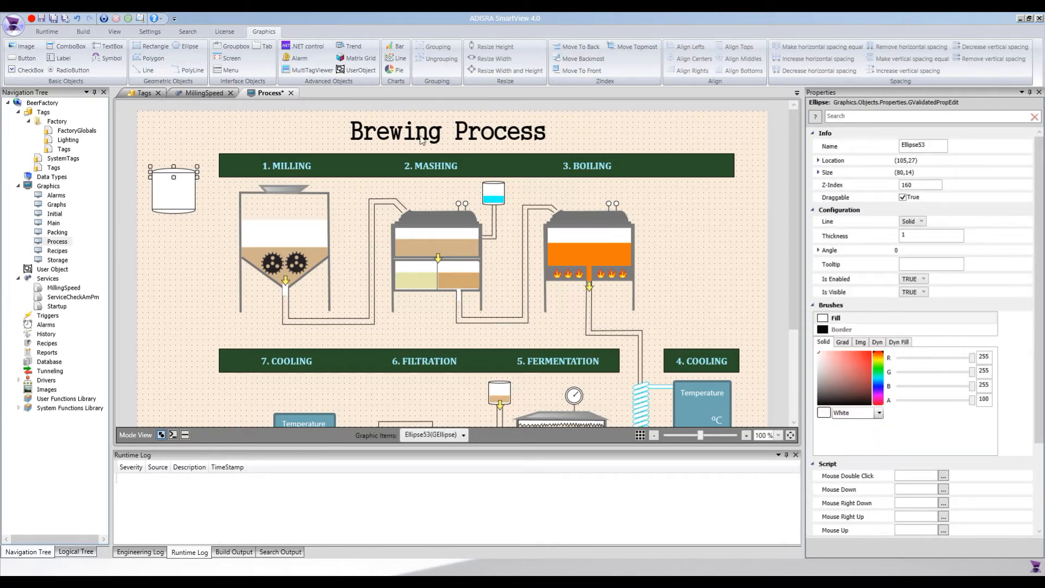
pyautogui.click(636, 47)
pyautogui.click(188, 244)
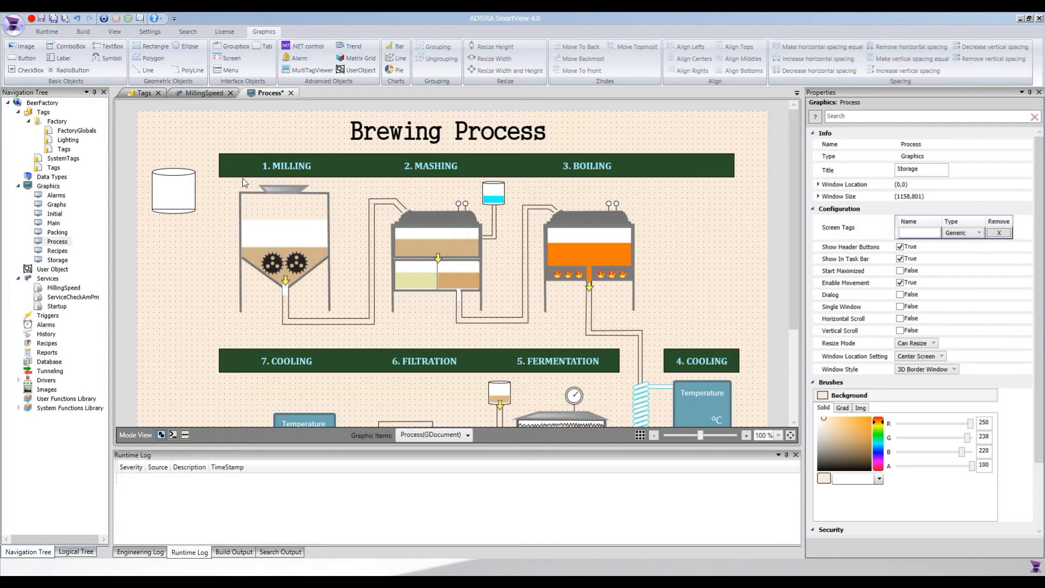
# Draw a rectangle over the cylinder body and fit it to its width, about 78 by 60
pyautogui.click(138, 47)
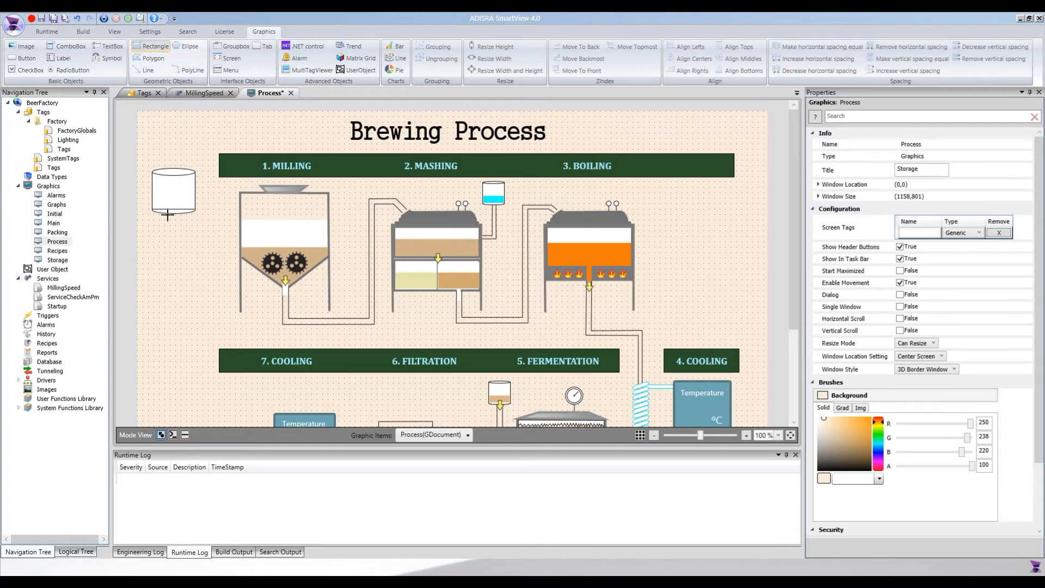
pyautogui.moveTo(153, 177); pyautogui.dragTo(195, 211)
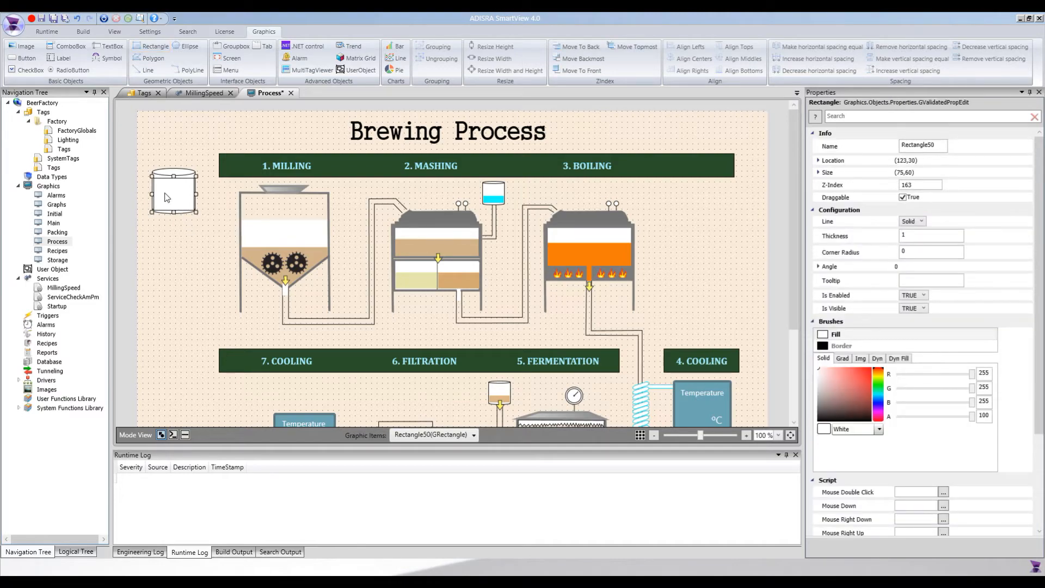
pyautogui.scroll(2, 200, 257)
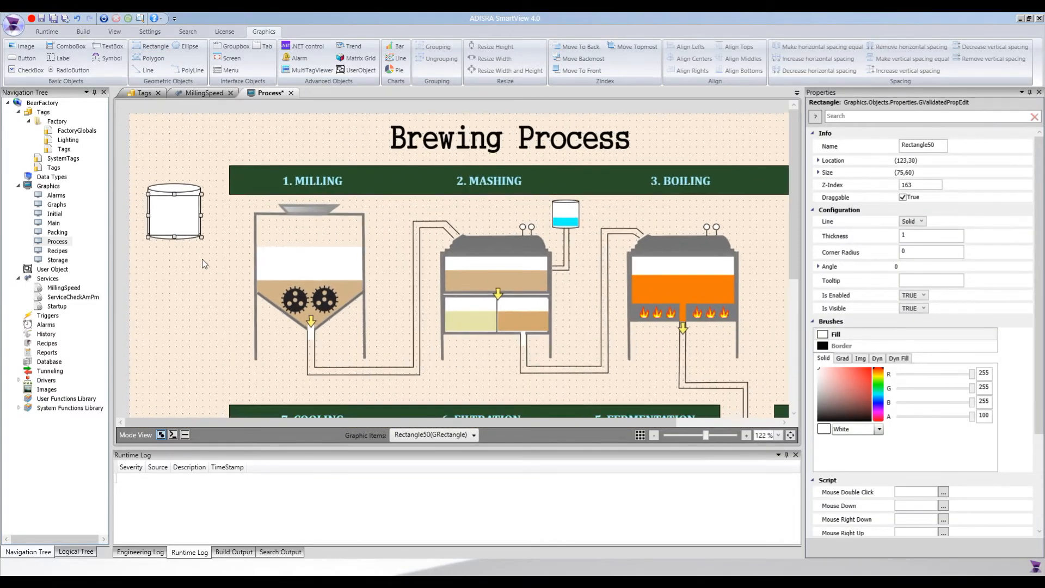
pyautogui.scroll(3, 202, 264)
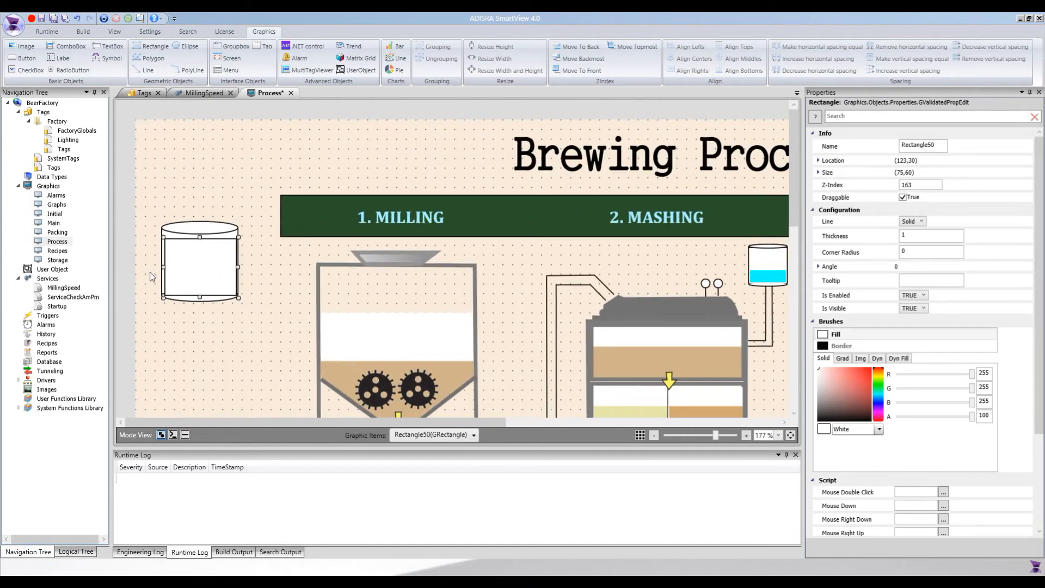
pyautogui.moveTo(163, 267); pyautogui.dragTo(159, 267)
pyautogui.moveTo(190, 282); pyautogui.dragTo(189, 283)
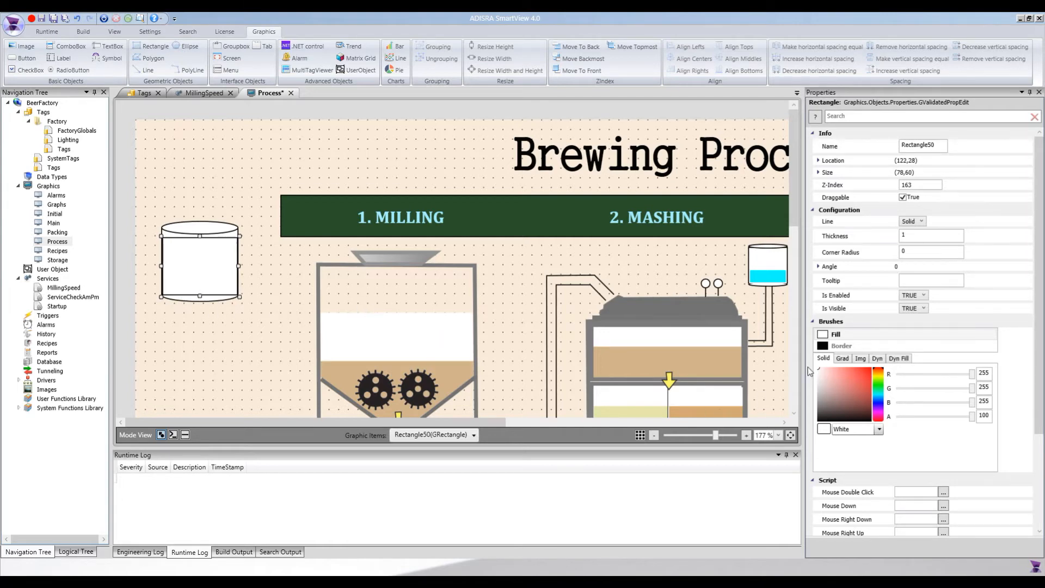
# Set the border colour of the rectangle inside the cylinder to Transparent
pyautogui.click(844, 345)
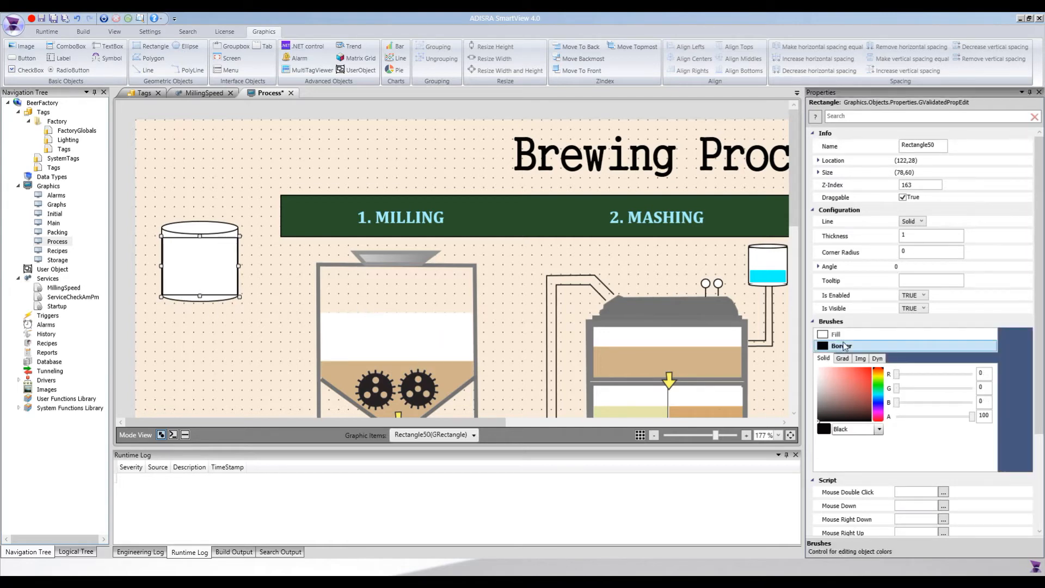
pyautogui.click(879, 430)
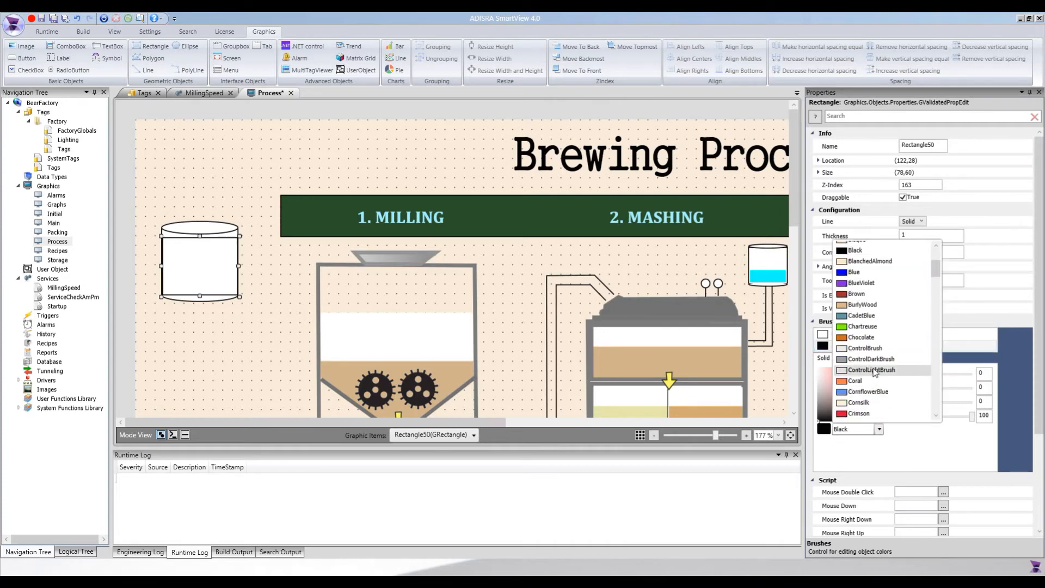
pyautogui.press('t')
pyautogui.scroll(-2, 874, 373)
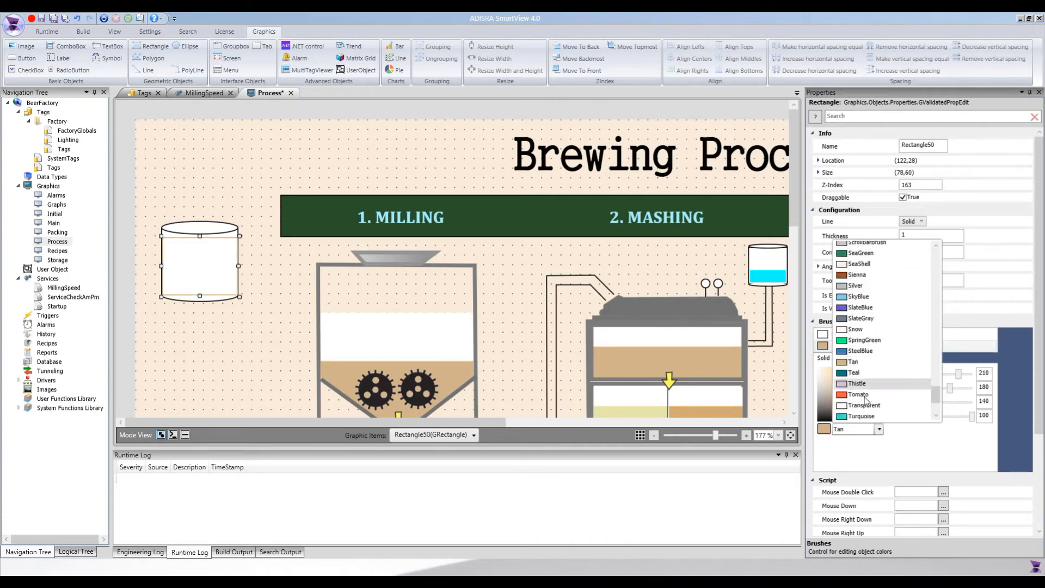
pyautogui.click(860, 408)
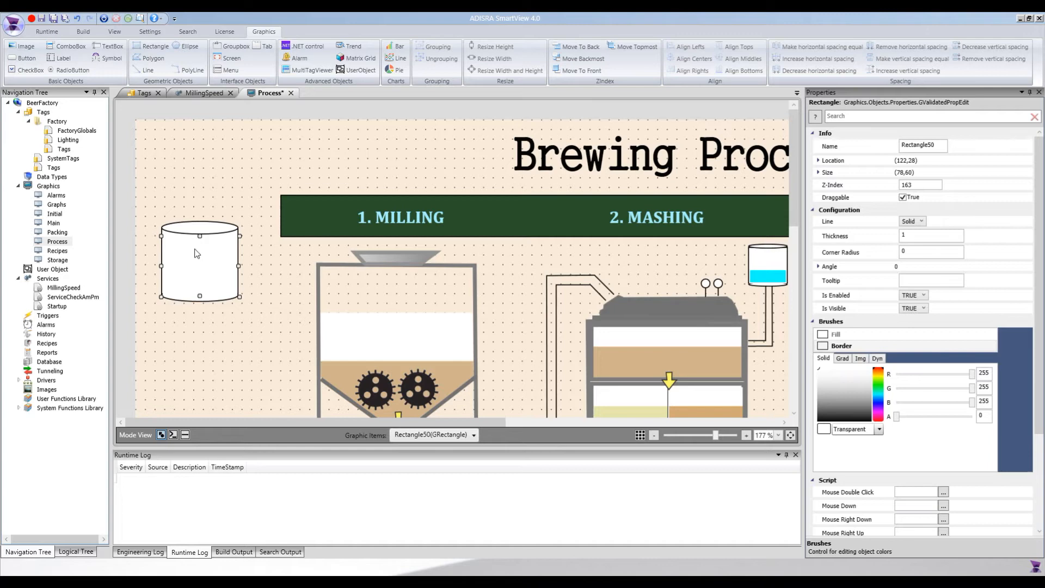
# Give the inner rectangle a vertical dynamic fill with a dark red fill colour
pyautogui.click(877, 358)
pyautogui.click(931, 440)
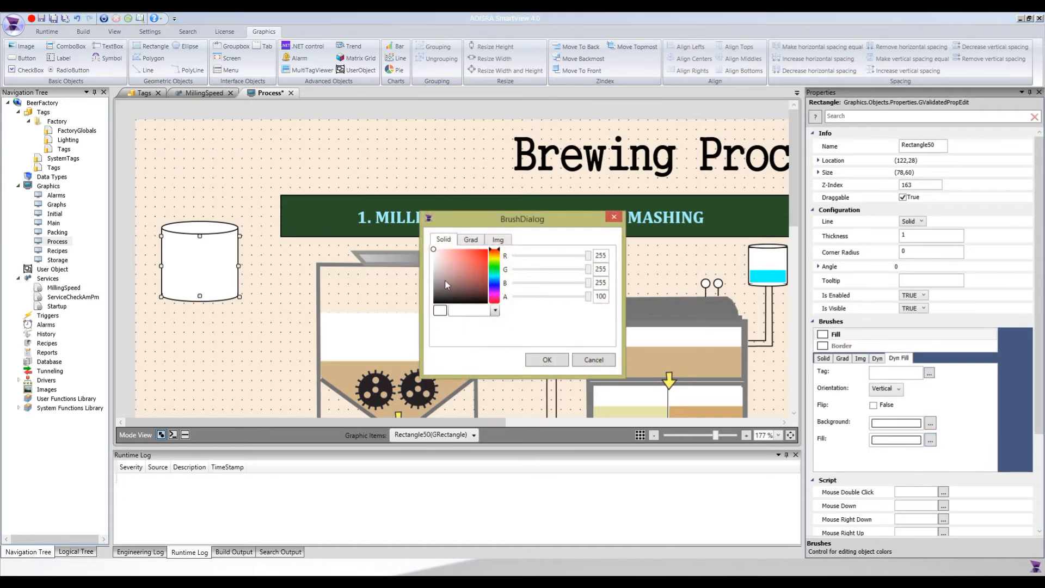
pyautogui.click(476, 274)
pyautogui.click(547, 360)
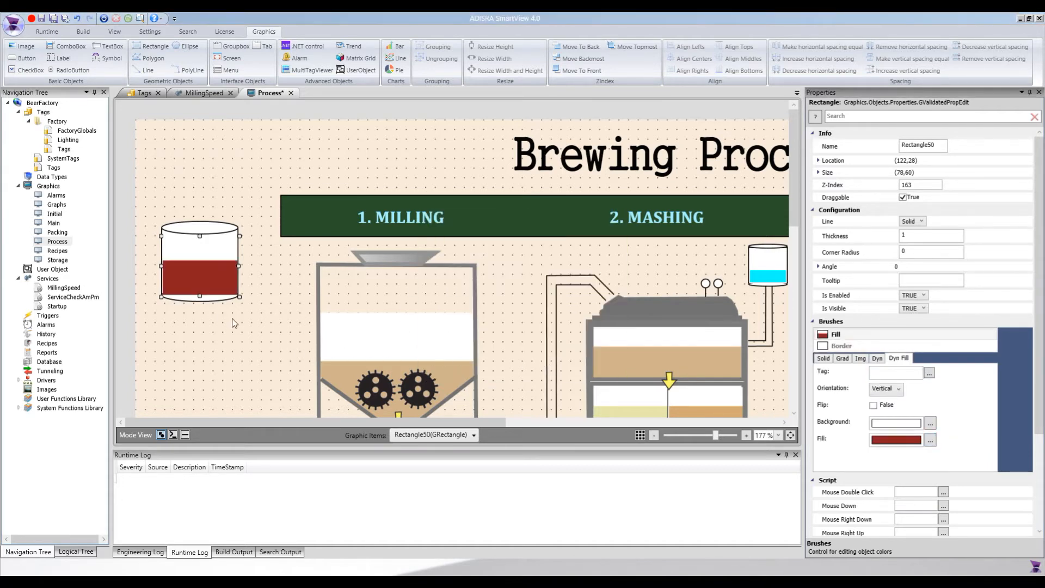
pyautogui.click(228, 348)
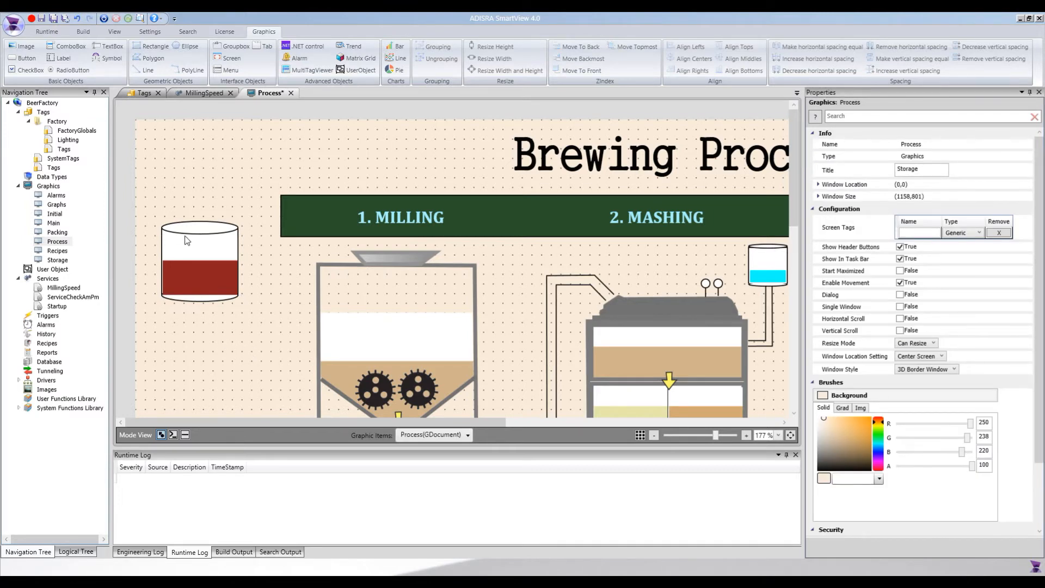
# Group all the cylinder's shapes and move the group up to about (13,17) beside the Brewing Process title
pyautogui.moveTo(148, 214); pyautogui.dragTo(250, 335)
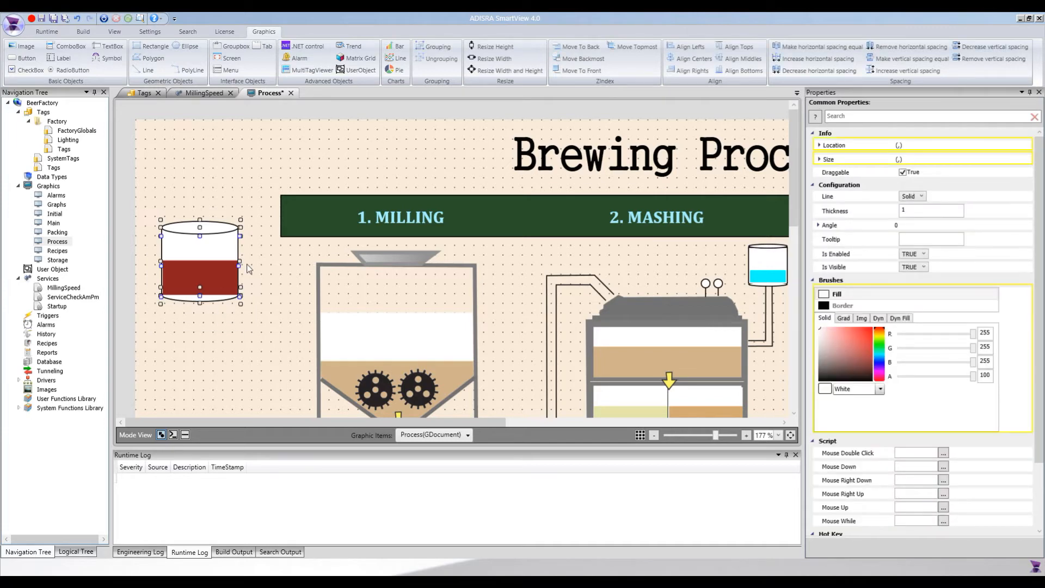
pyautogui.click(439, 49)
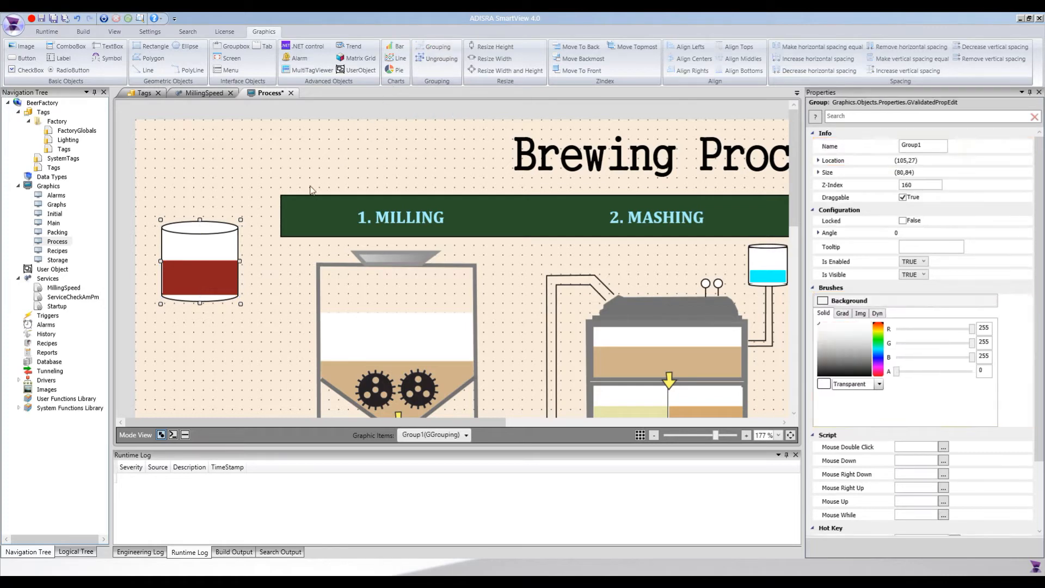
pyautogui.moveTo(225, 253); pyautogui.dragTo(216, 167)
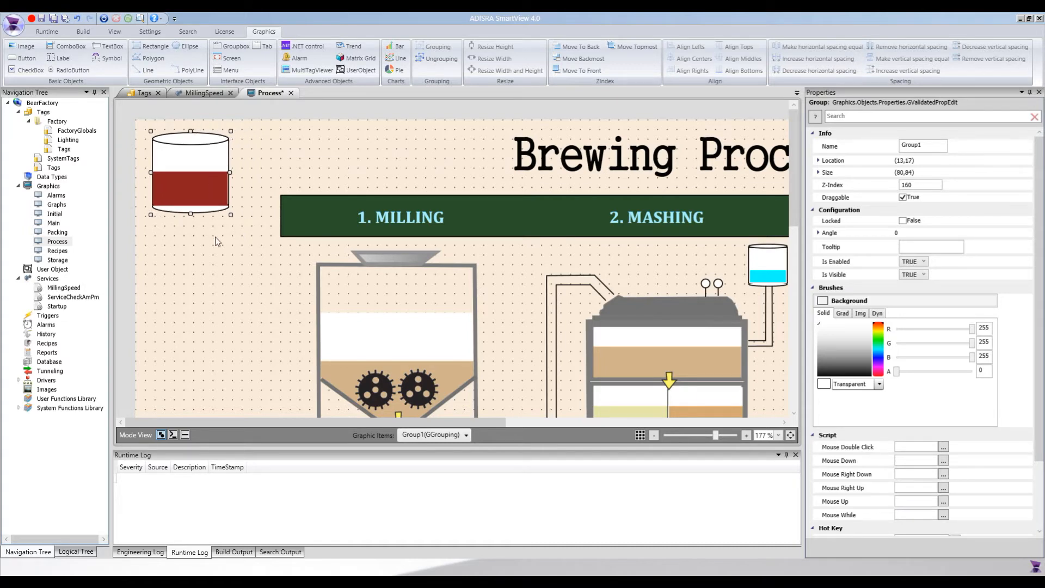
# Paste a copy of the grouped tank and position it below the original at about (137,35)
pyautogui.hotkey('ctrl', 'v')
pyautogui.press('Down')
pyautogui.press('Down')
pyautogui.press('Down')
pyautogui.press('Left')
pyautogui.press('Left')
pyautogui.press('Down')
pyautogui.press('Down')
pyautogui.press('Down')
pyautogui.press('Down')
pyautogui.press('Down')
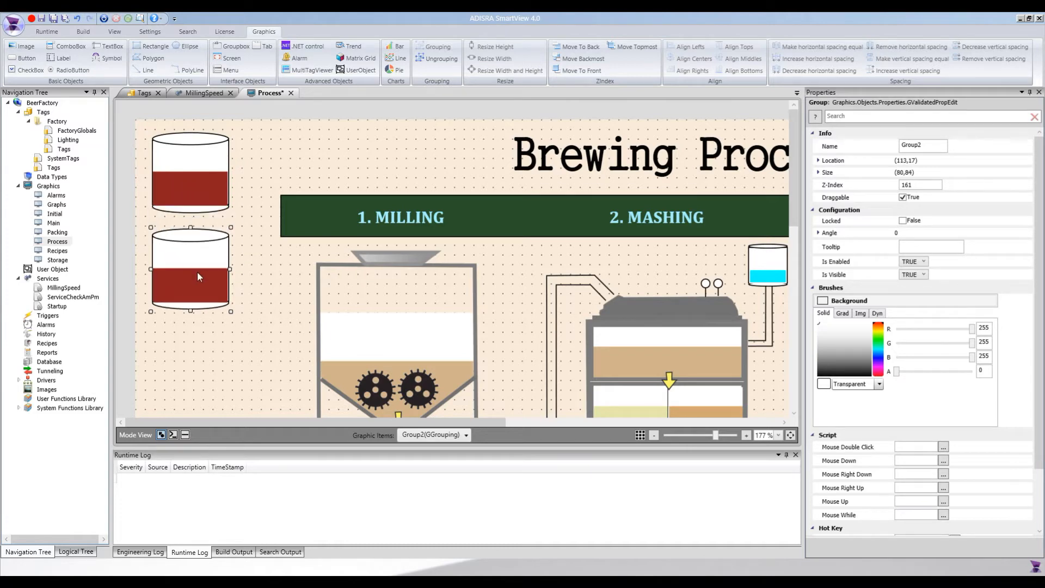
pyautogui.moveTo(197, 271); pyautogui.dragTo(214, 295)
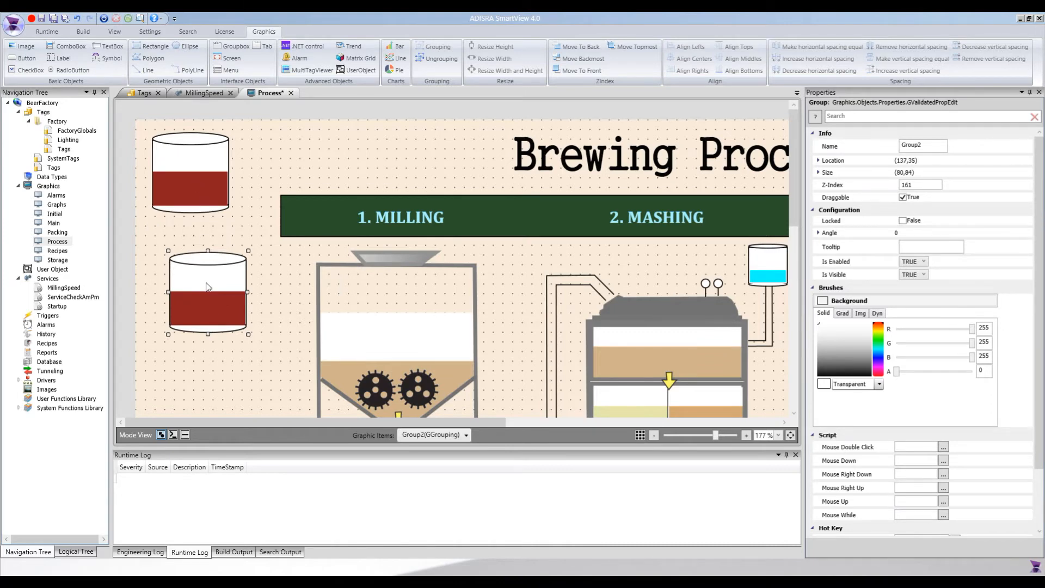
# Expand Group2 in the screen's list of graphic items to view the shapes it contains
pyautogui.click(469, 439)
pyautogui.moveTo(482, 310); pyautogui.dragTo(482, 313)
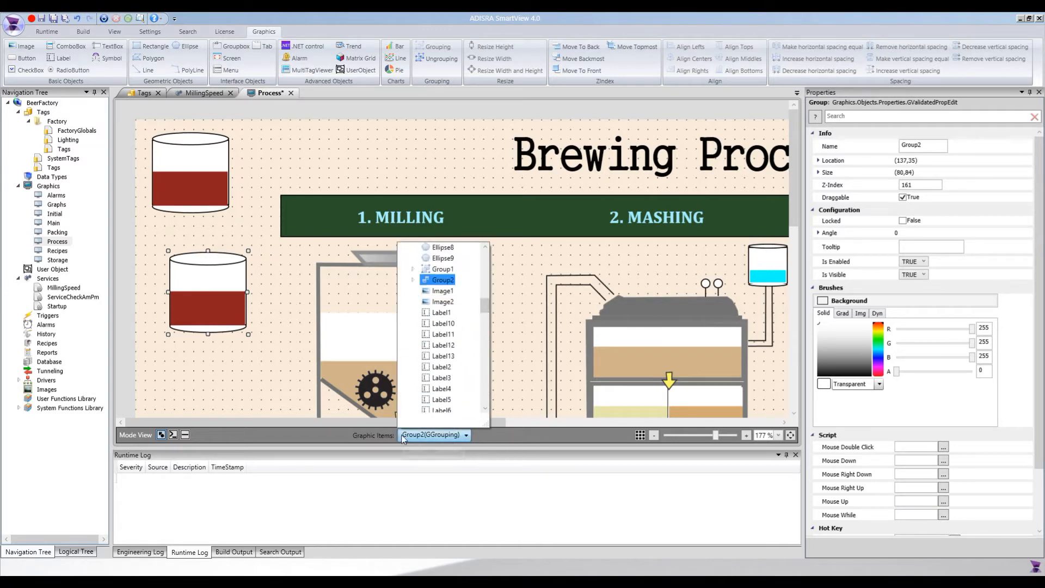
pyautogui.click(413, 280)
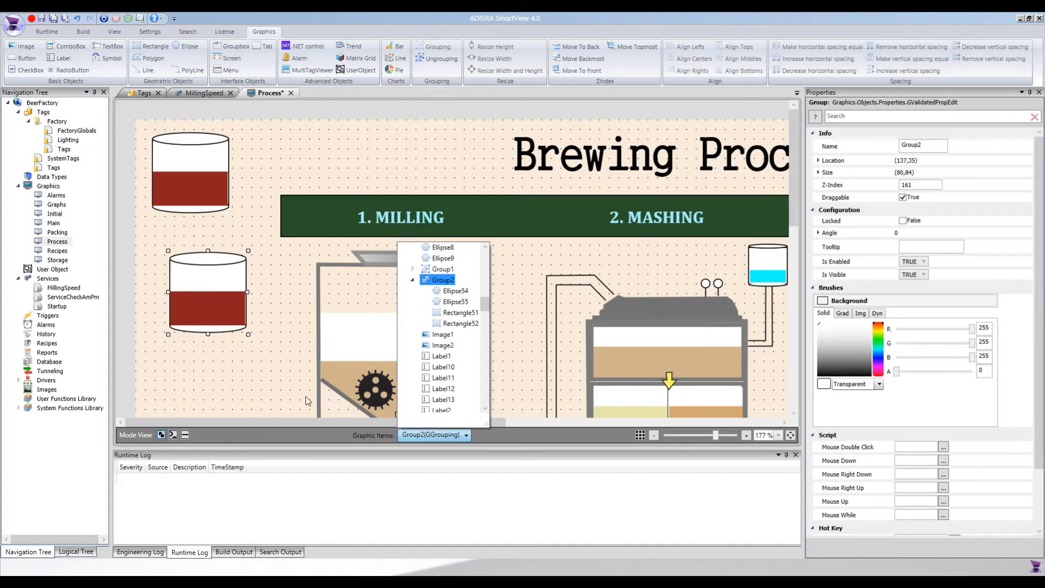
# Delete both sample tank groups from the Process screen
pyautogui.click(197, 295)
pyautogui.press('Delete')
pyautogui.click(186, 170)
pyautogui.press('Delete')
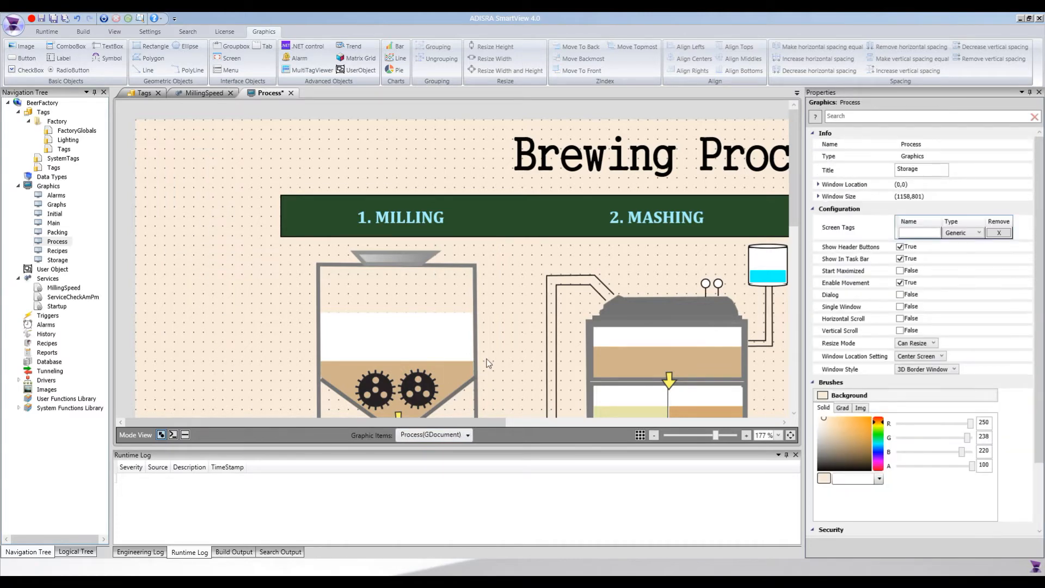
# Inspect the dynamic fill settings of the boiling tank's orange liquid rectangle
pyautogui.scroll(-5, 488, 363)
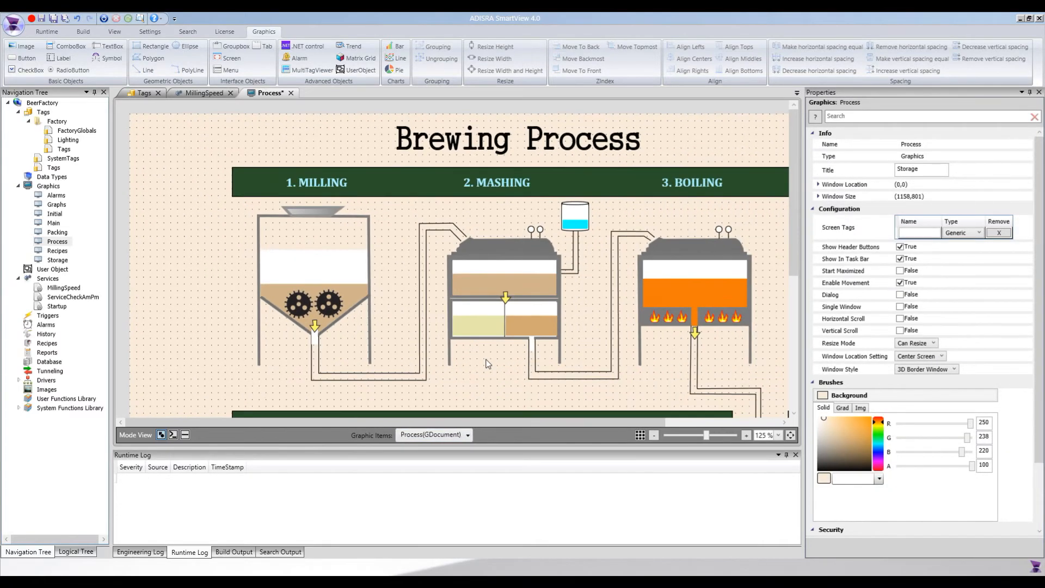
pyautogui.scroll(-1, 488, 363)
pyautogui.moveTo(400, 424); pyautogui.dragTo(475, 414)
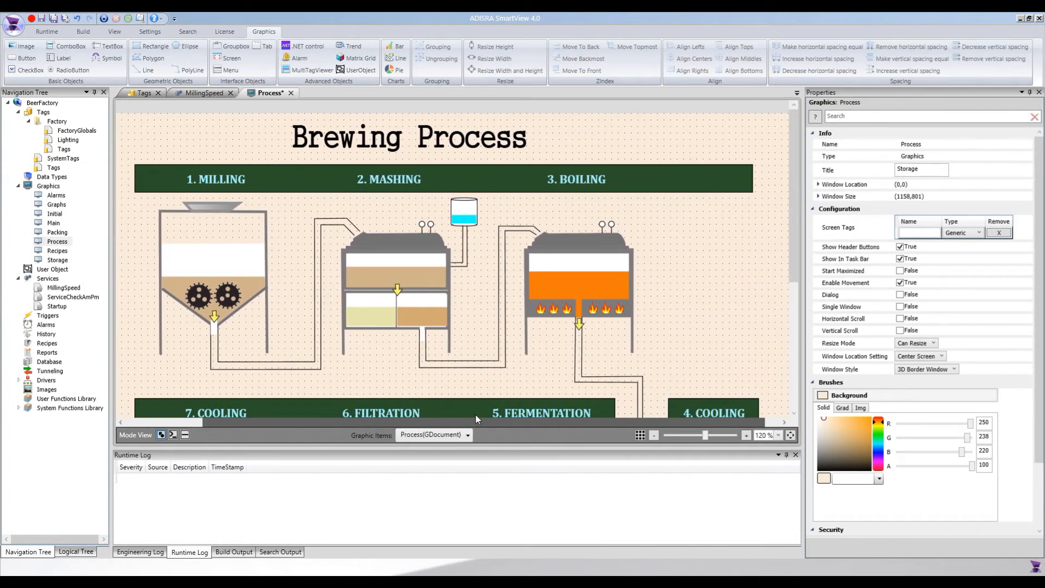
pyautogui.click(586, 282)
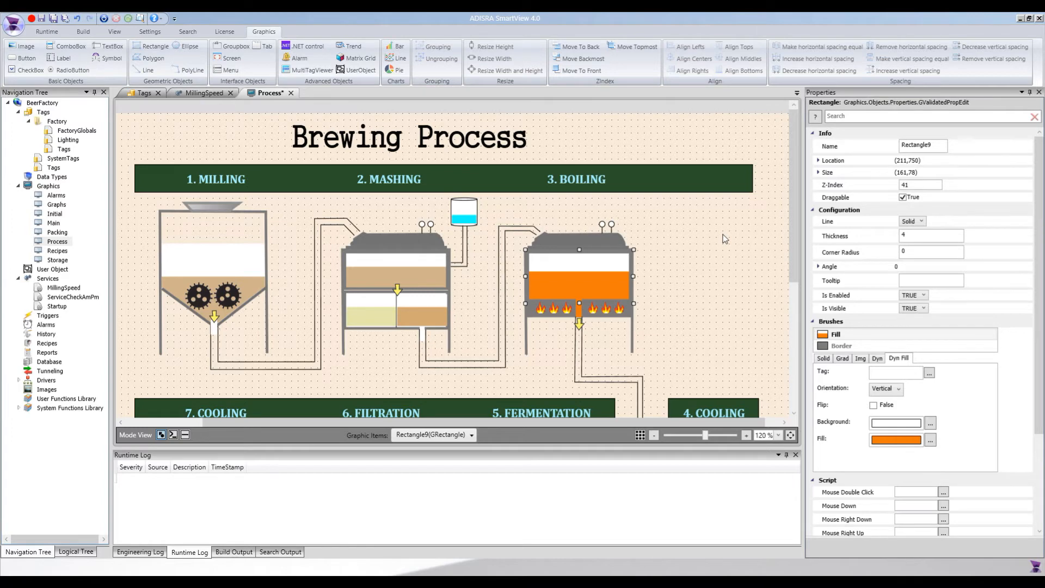
pyautogui.click(698, 234)
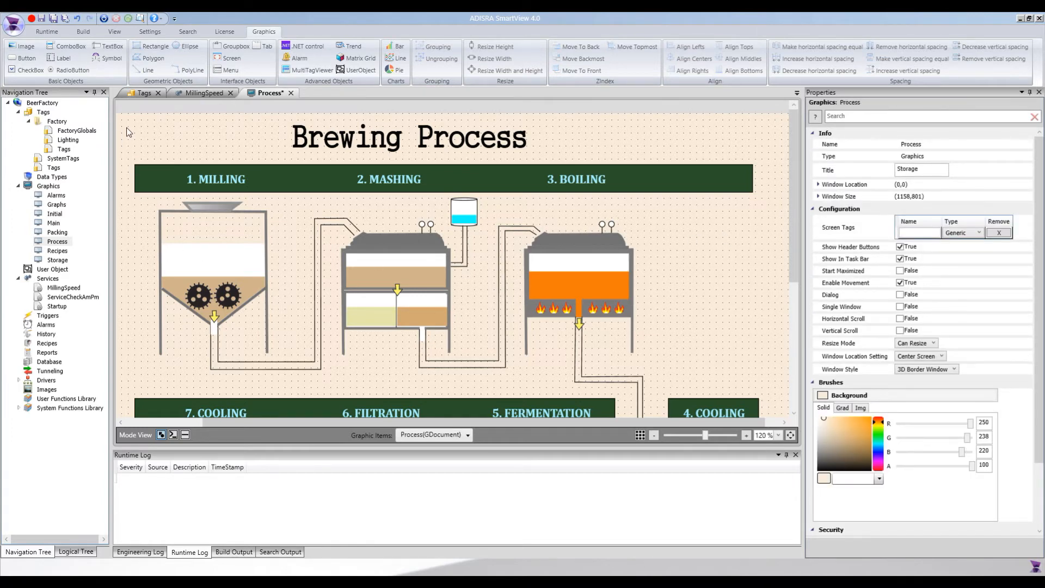
# Place a symbol about 85 by 65 beside the boiling tank and open the symbol library for it
pyautogui.click(104, 62)
pyautogui.moveTo(680, 229); pyautogui.dragTo(736, 271)
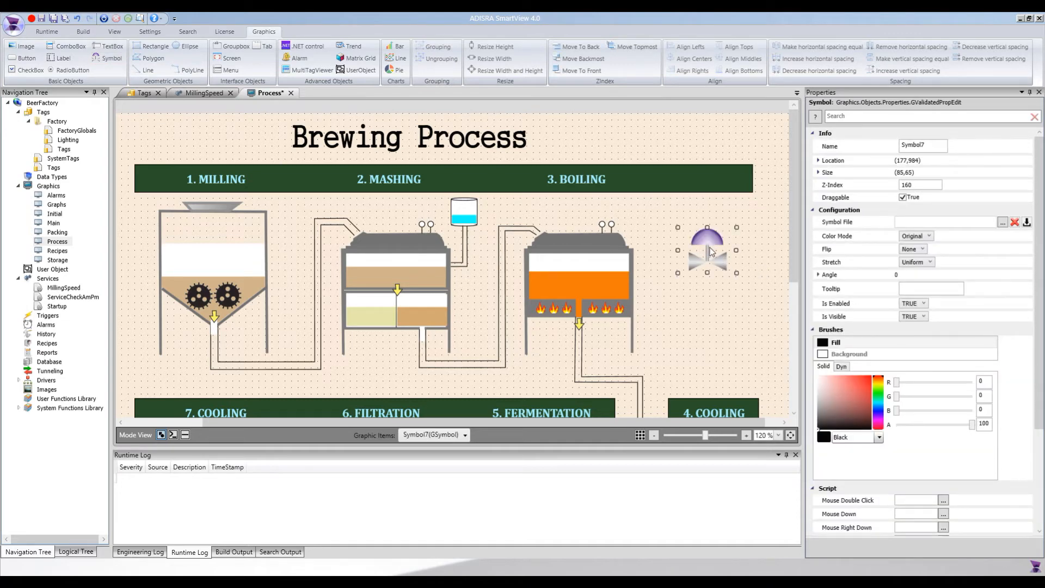
pyautogui.click(1003, 222)
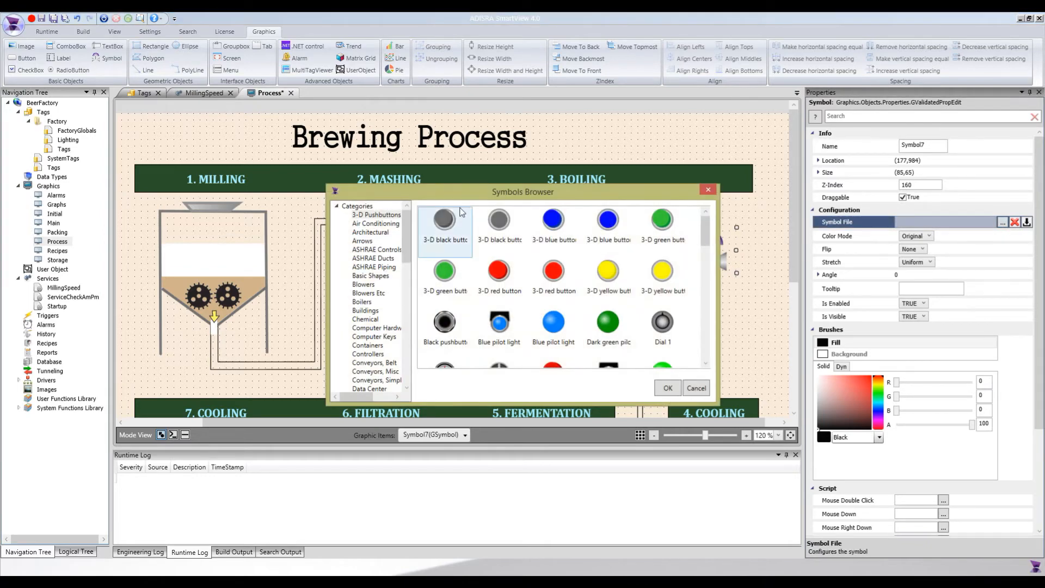
pyautogui.moveTo(471, 199); pyautogui.dragTo(246, 116)
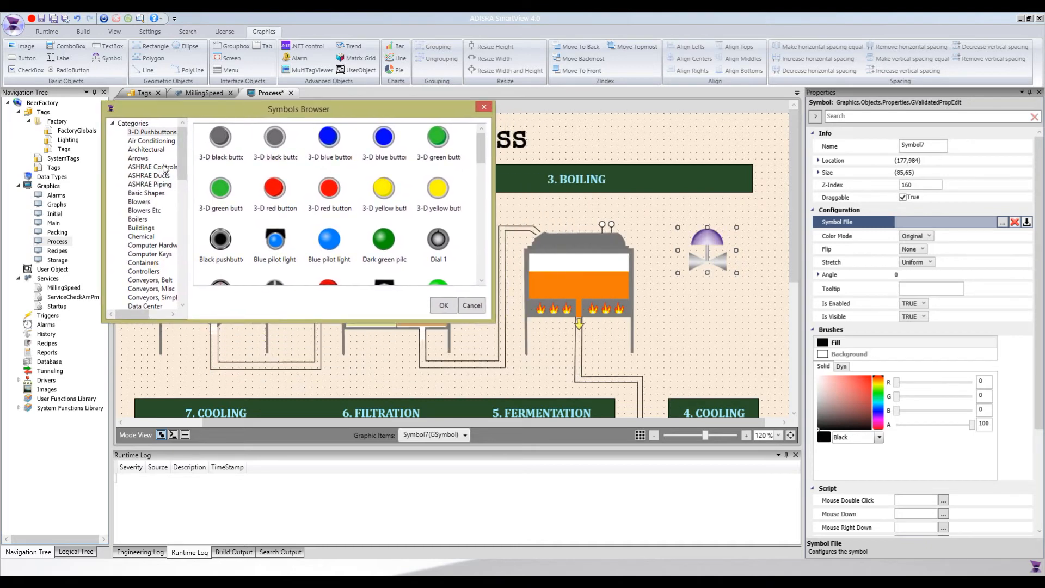
# Browse the symbol categories to Nature and assign the Fire 2 symbol
pyautogui.moveTo(181, 161); pyautogui.dragTo(189, 138)
pyautogui.scroll(-5, 229, 202)
pyautogui.scroll(-3, 233, 204)
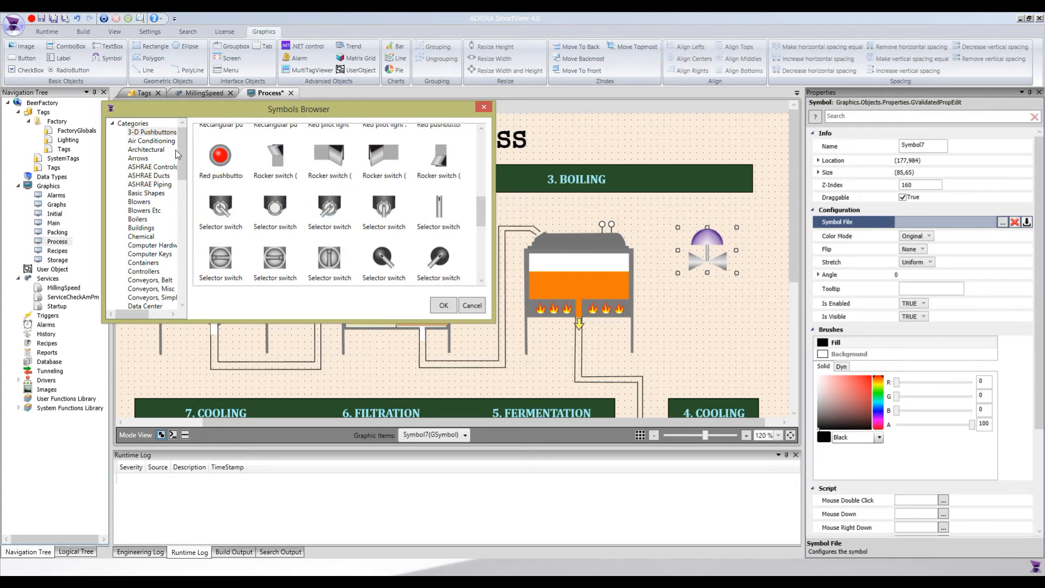
pyautogui.moveTo(177, 154); pyautogui.dragTo(190, 224)
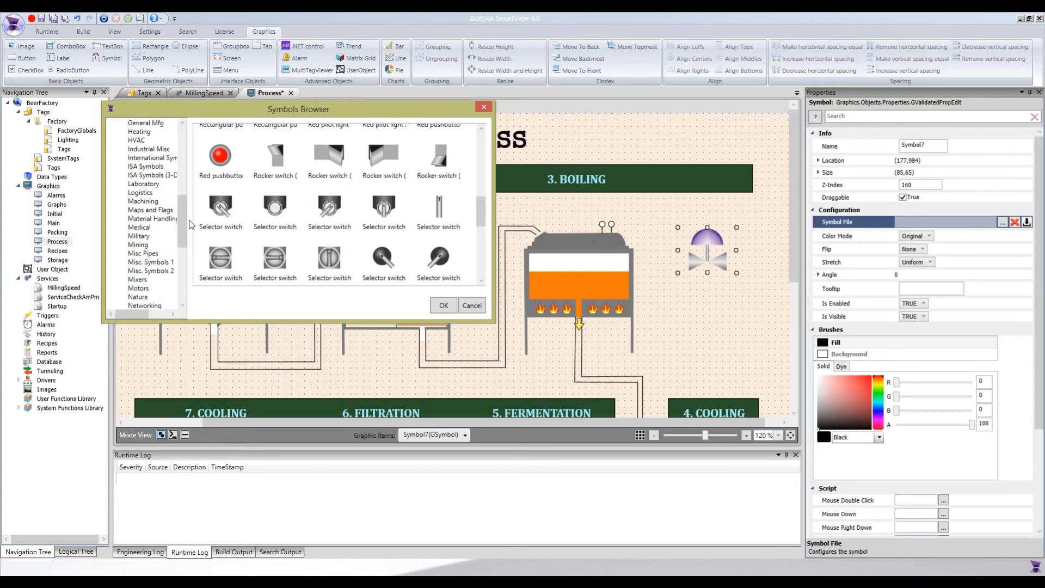
pyautogui.click(141, 297)
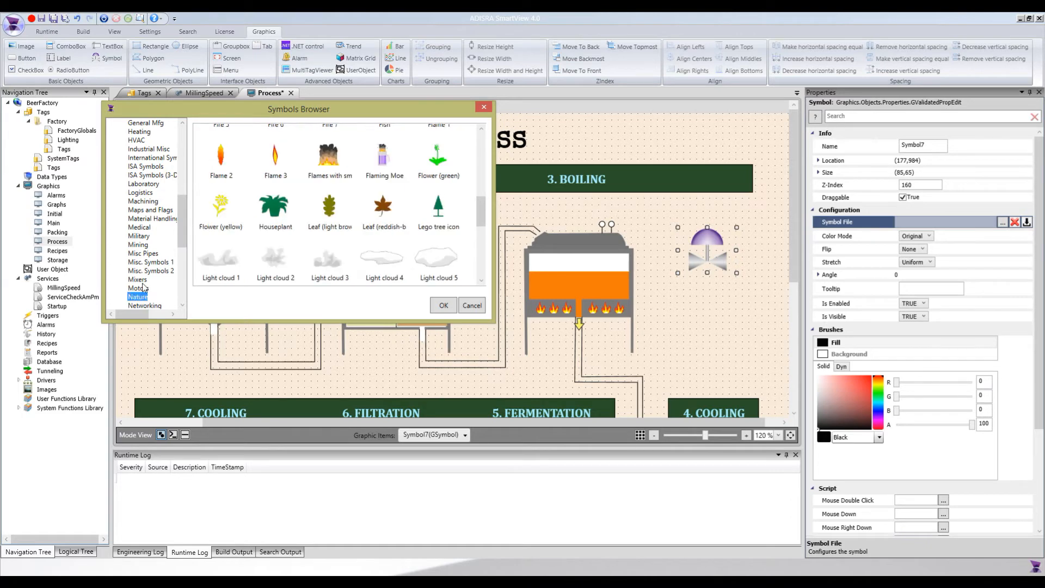
pyautogui.scroll(5, 273, 198)
pyautogui.scroll(3, 274, 198)
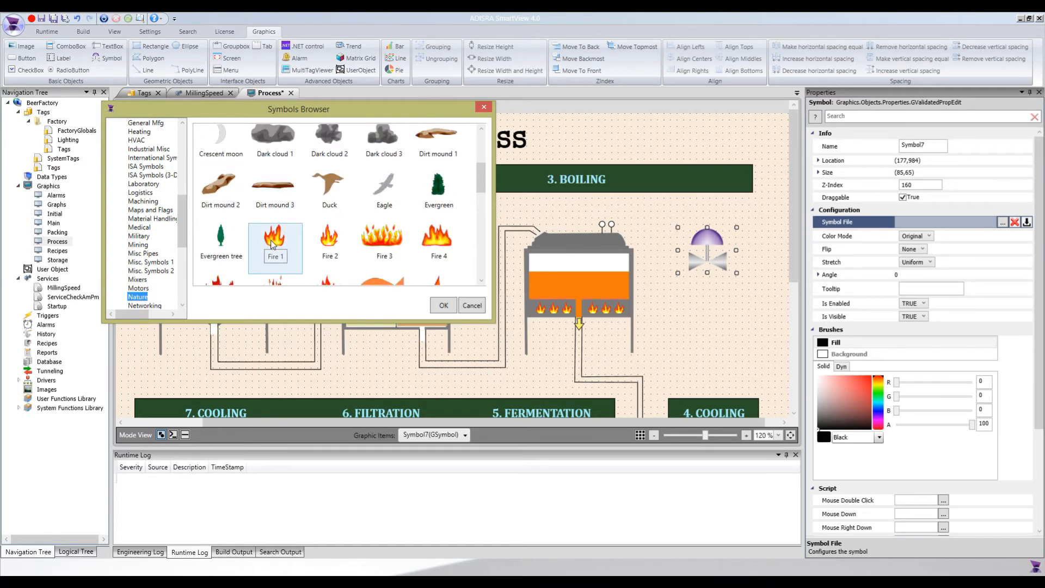
pyautogui.click(324, 246)
pyautogui.doubleClick(330, 248)
# Shrink the fire symbol to about 73 by 94 and position it beside the boiling tank
pyautogui.moveTo(736, 323); pyautogui.dragTo(702, 297)
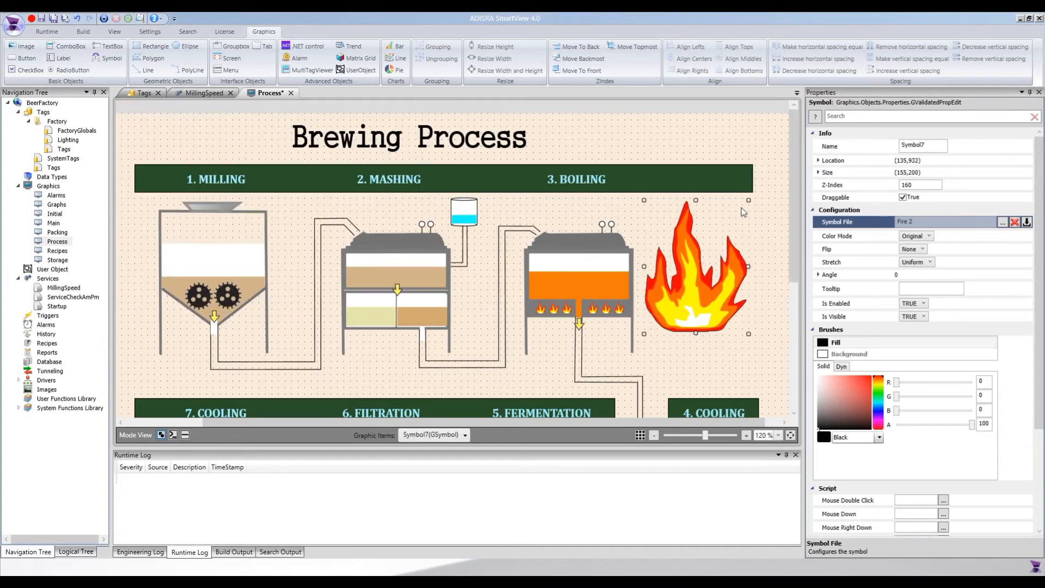
pyautogui.moveTo(747, 199); pyautogui.dragTo(713, 254)
pyautogui.moveTo(677, 308); pyautogui.dragTo(692, 265)
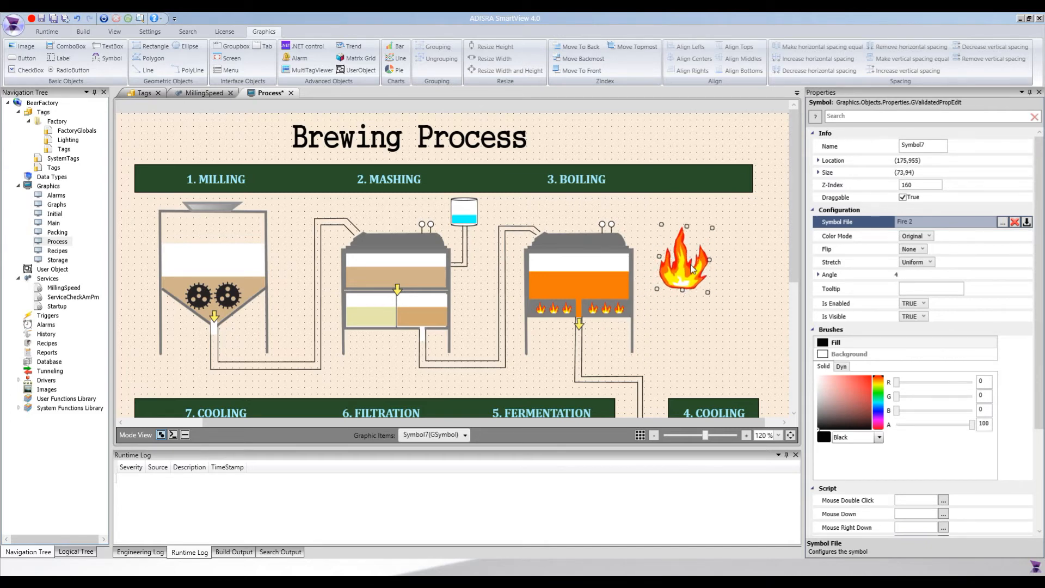
# Delete the fire symbol beside the boiling tank
pyautogui.press('Delete')
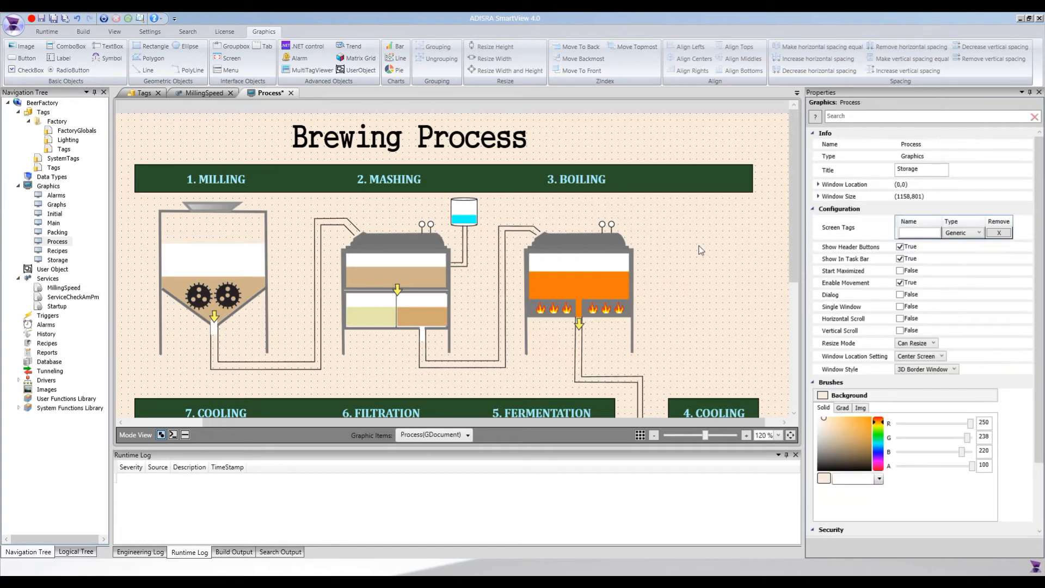
pyautogui.scroll(-4, 700, 250)
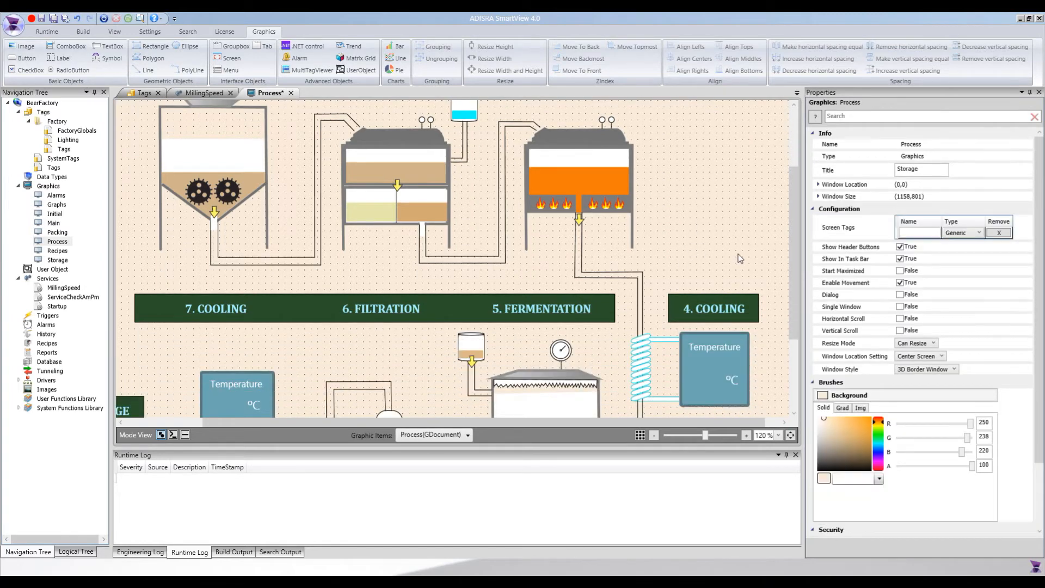
# Draw a rectangle about 113 by 15 beside the boiling tank and set its corner radius to 12
pyautogui.scroll(-2, 720, 274)
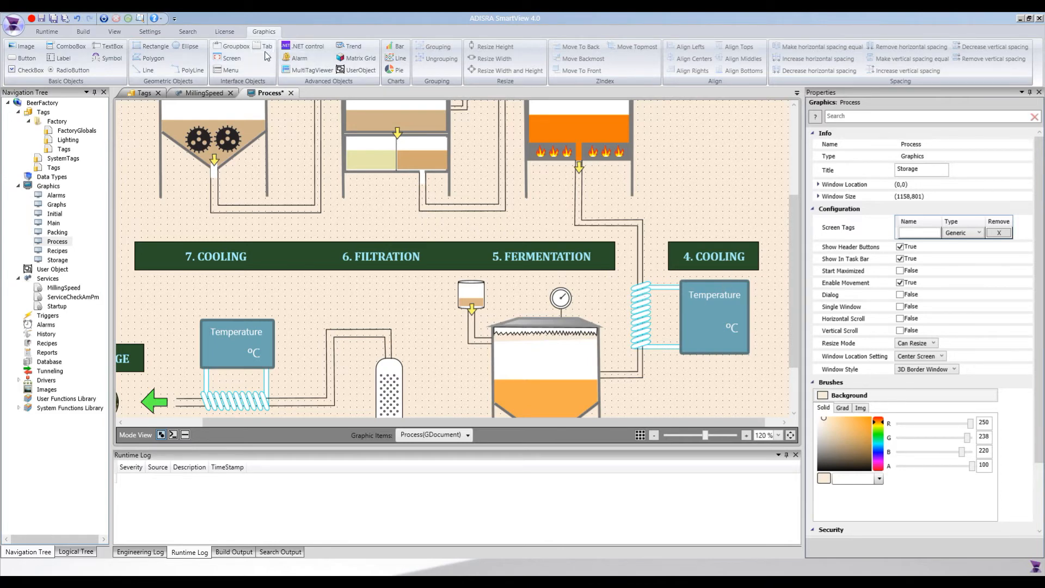
pyautogui.click(146, 47)
pyautogui.moveTo(666, 170)
pyautogui.mouseDown()
pyautogui.moveTo(746, 188)
pyautogui.moveTo(740, 177)
pyautogui.mouseUp()
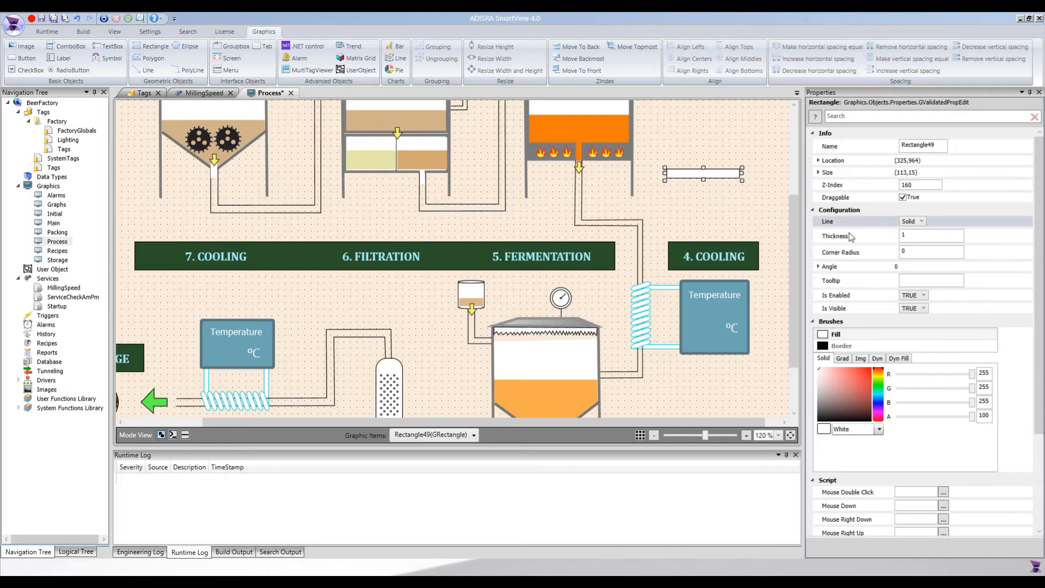
pyautogui.click(925, 252)
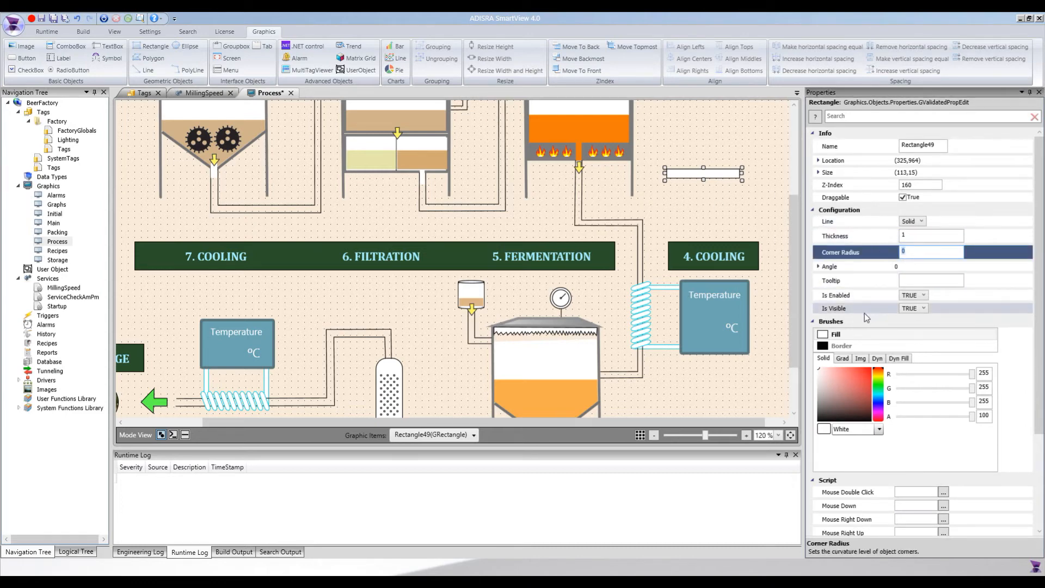
pyautogui.write('12')
pyautogui.press('Return')
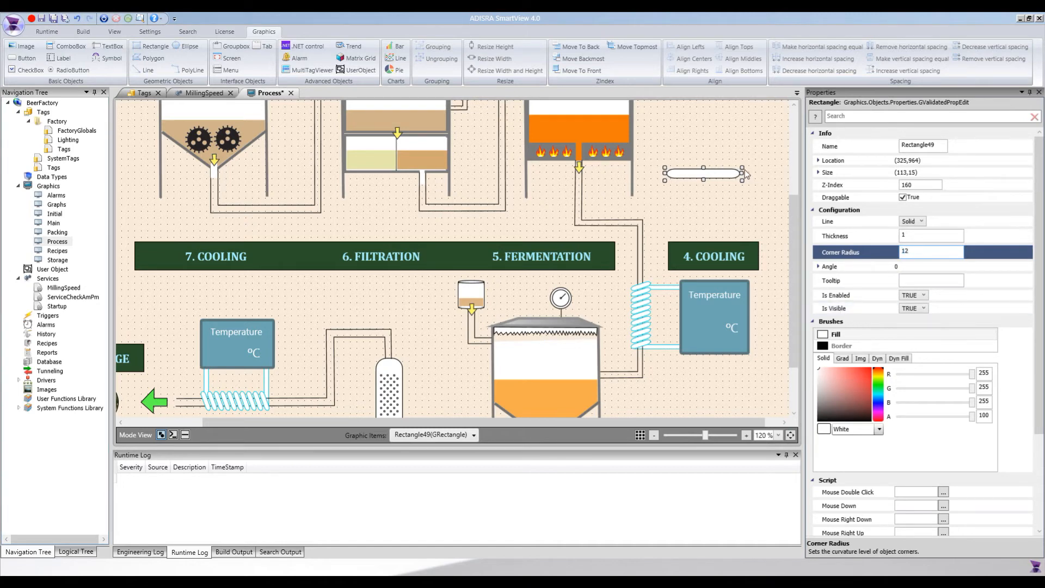
# Rotate the rounded rectangle to an angle of -22 and give it a light blue border of RGB 25, 214, 255
pyautogui.moveTo(744, 169); pyautogui.dragTo(733, 158)
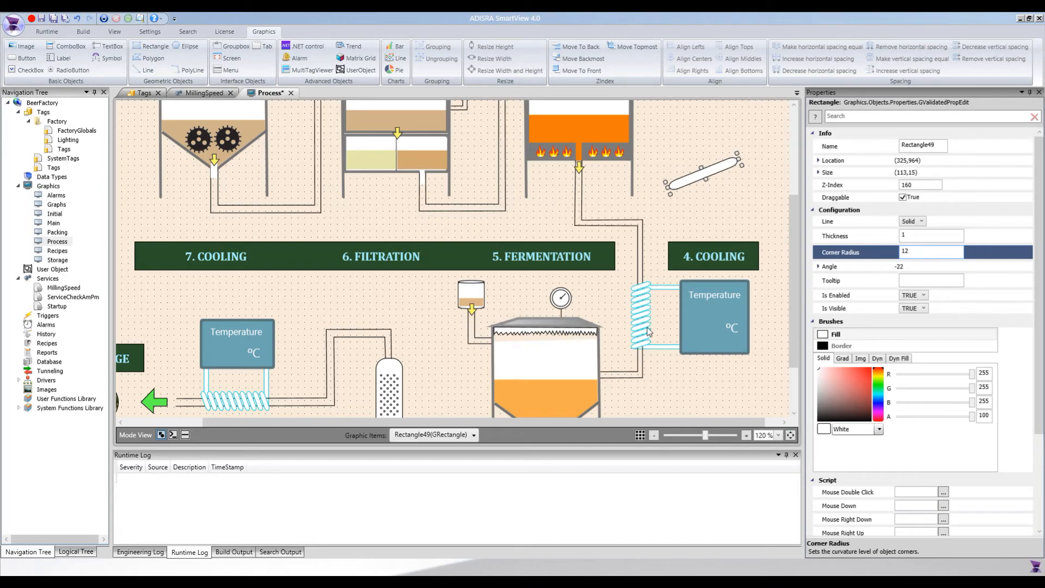
pyautogui.click(839, 347)
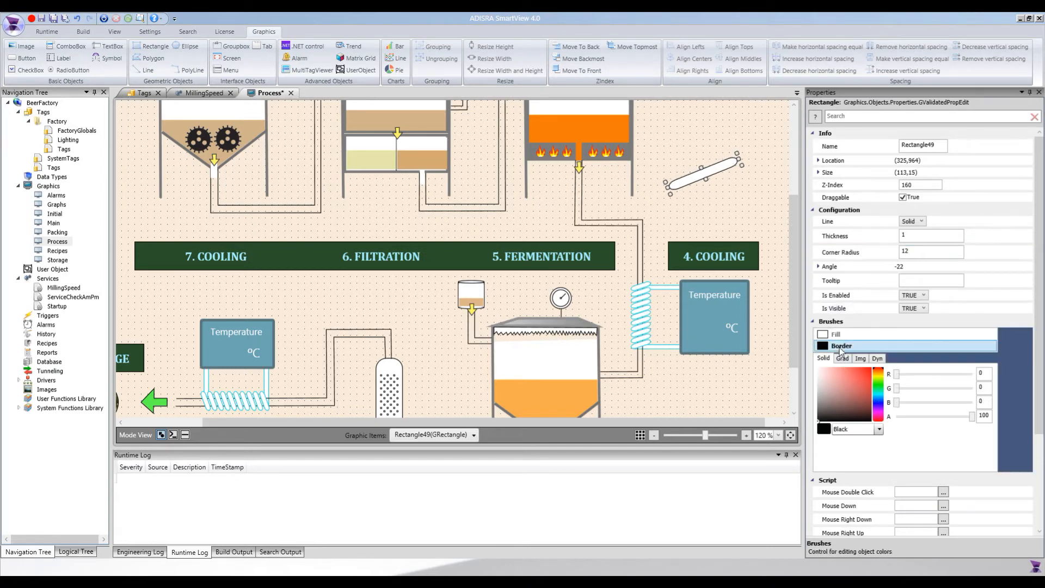
pyautogui.click(876, 398)
pyautogui.moveTo(866, 391); pyautogui.dragTo(869, 366)
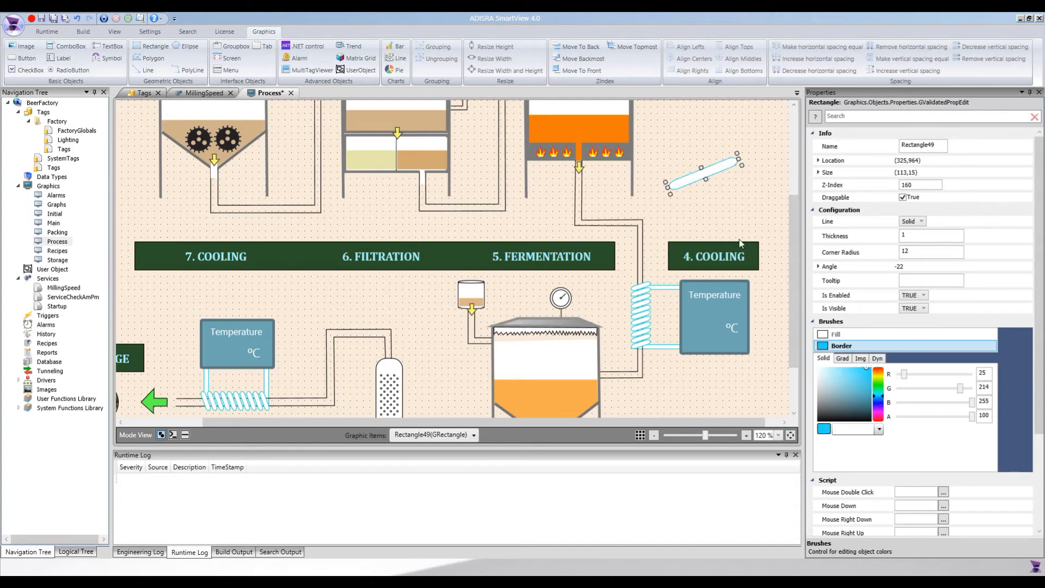
pyautogui.click(707, 215)
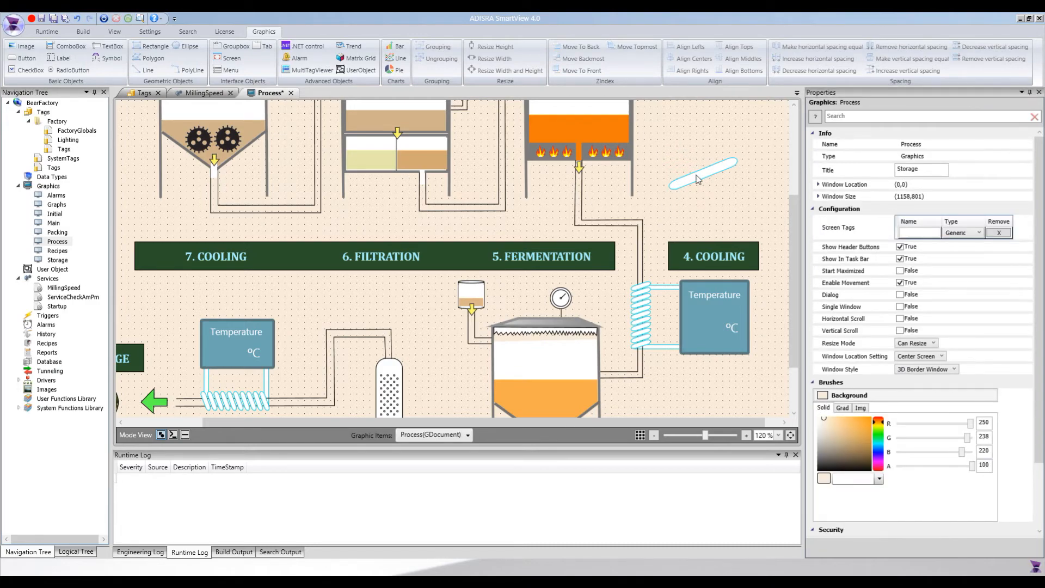
# Move the tilted rectangle up, stack three copies below it to form a coil, and delete all four rectangles
pyautogui.moveTo(700, 180); pyautogui.dragTo(710, 151)
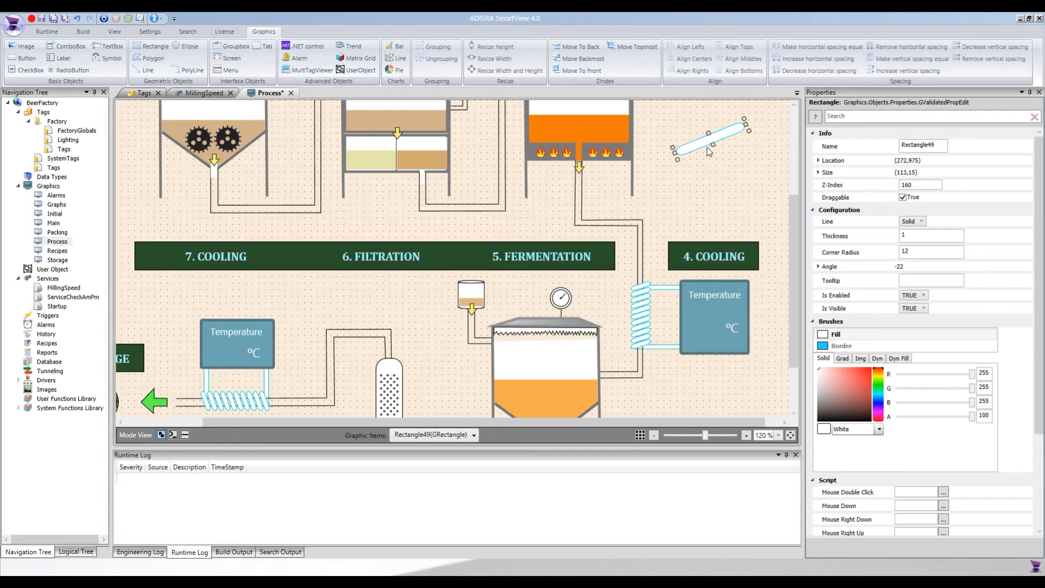
pyautogui.hotkey('ctrl', 'c')
pyautogui.hotkey('ctrl', 'v')
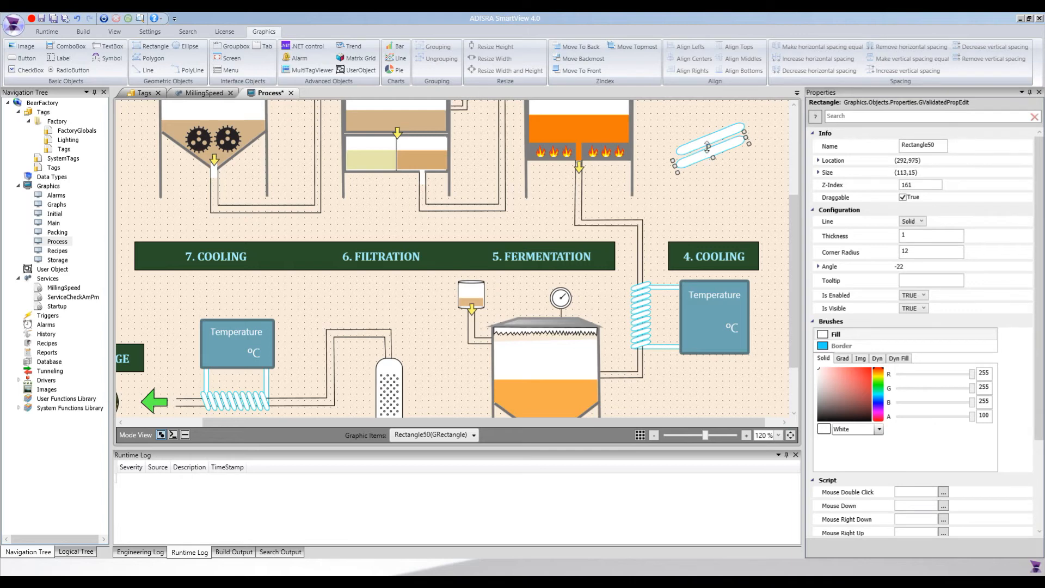
pyautogui.hotkey('ctrl', 'v')
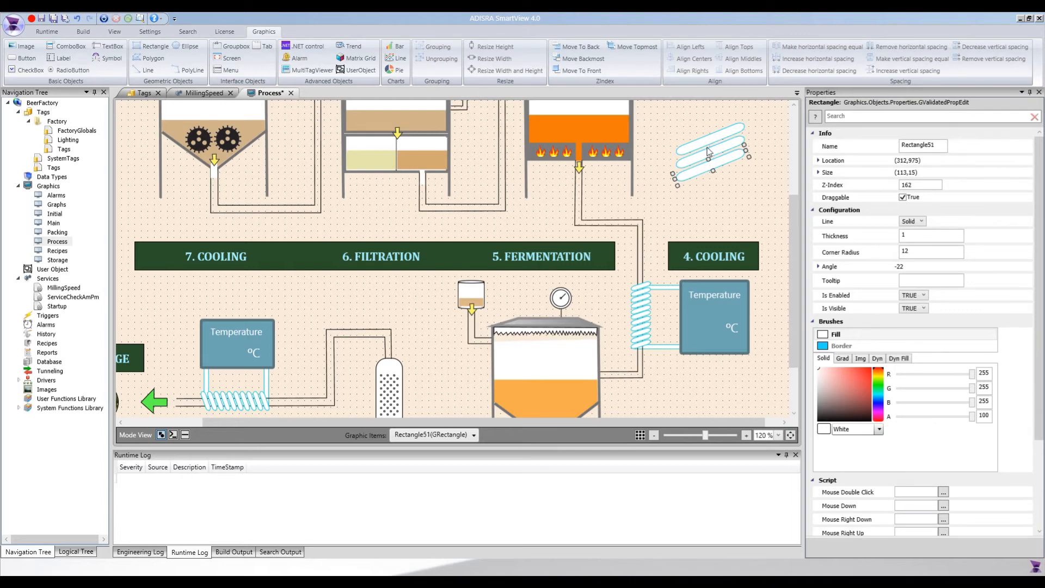
pyautogui.hotkey('ctrl', 'v')
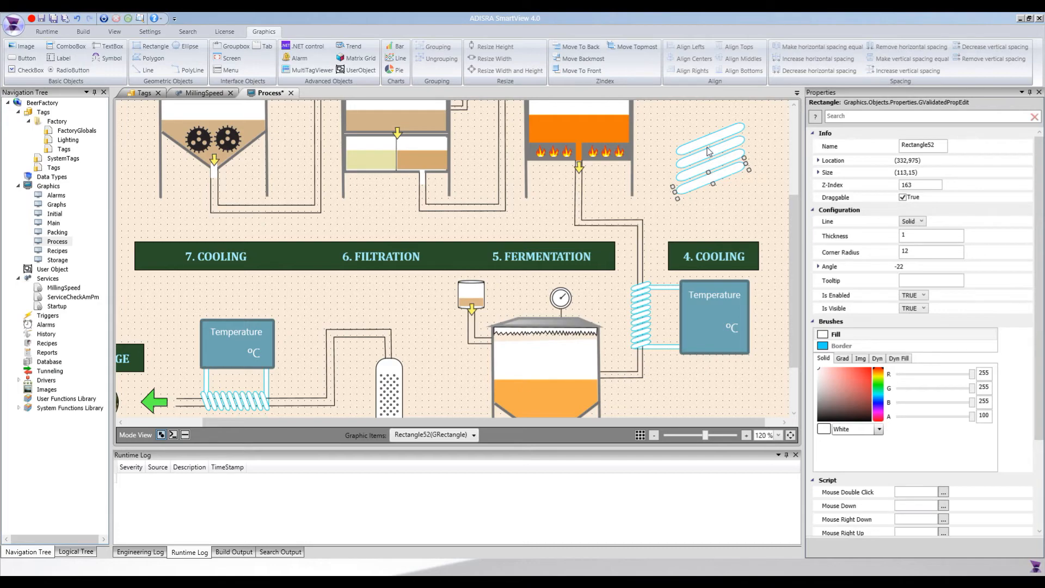
pyautogui.moveTo(659, 116); pyautogui.dragTo(759, 219)
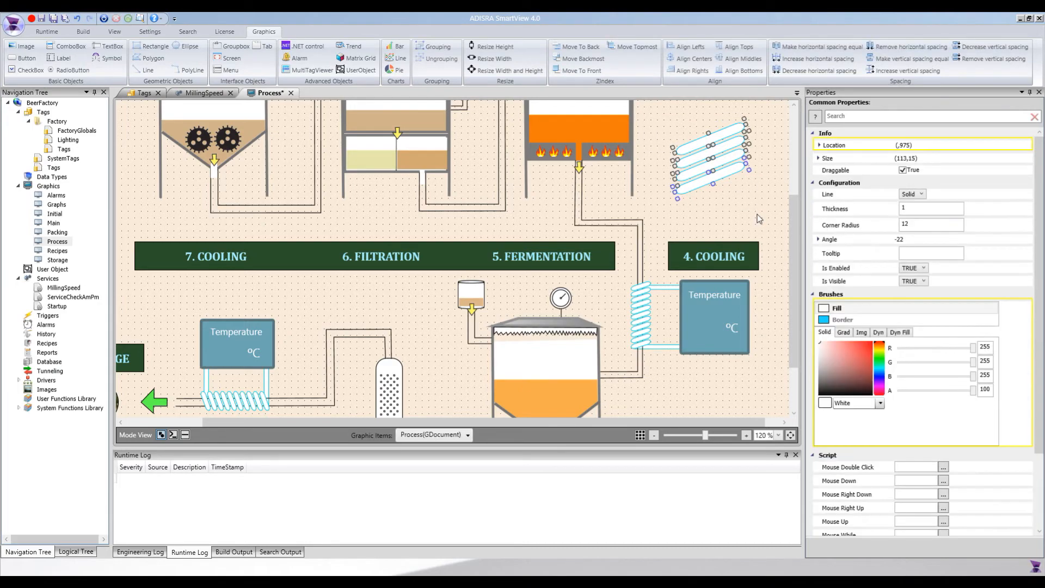
pyautogui.click(759, 219)
# Draw a 5 by 5 ellipse beside the filtration cylinder as a sample filter hole and delete it
pyautogui.scroll(-3, 757, 221)
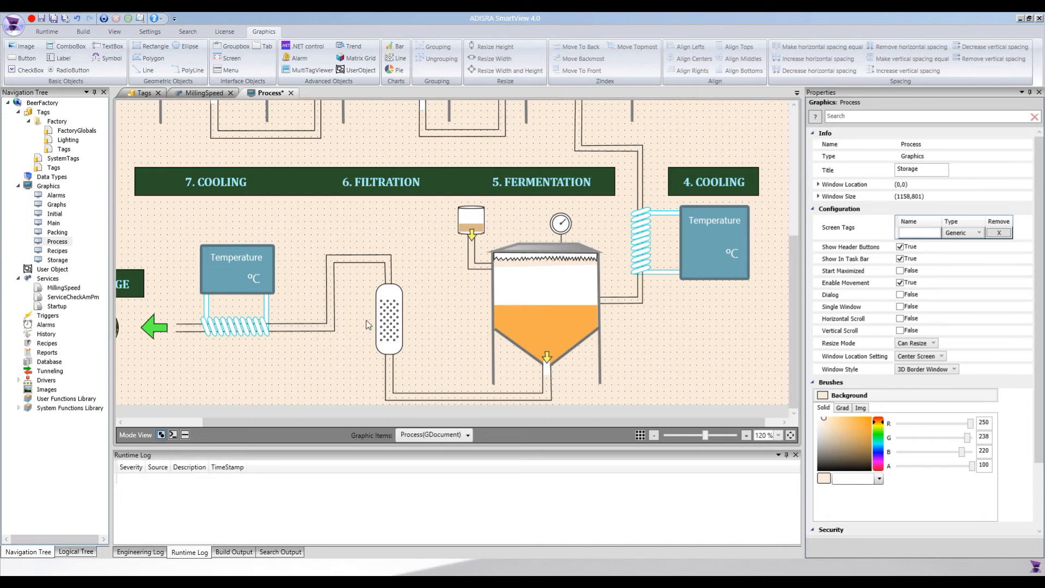
pyautogui.click(396, 295)
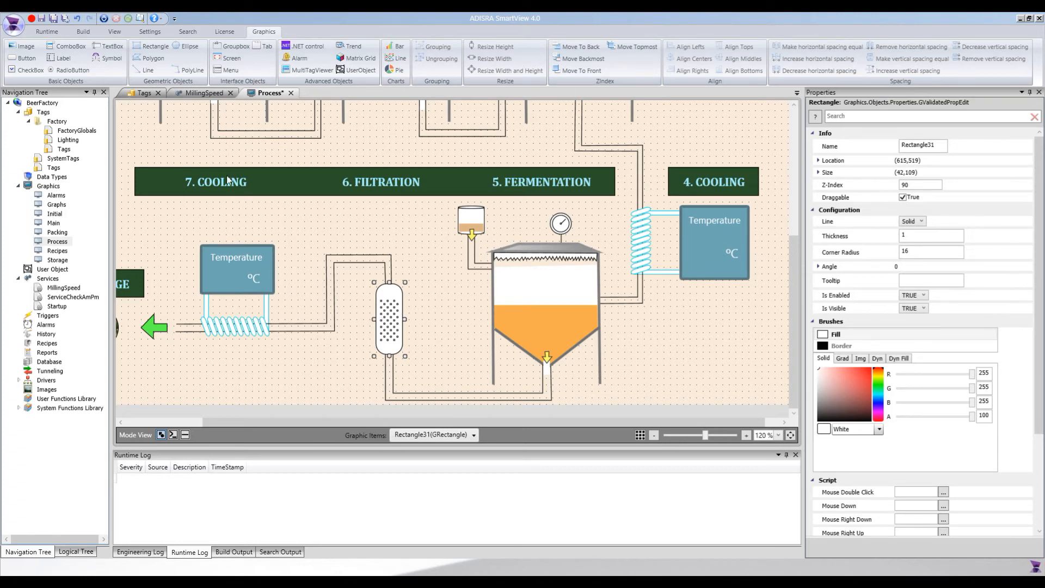
pyautogui.click(186, 46)
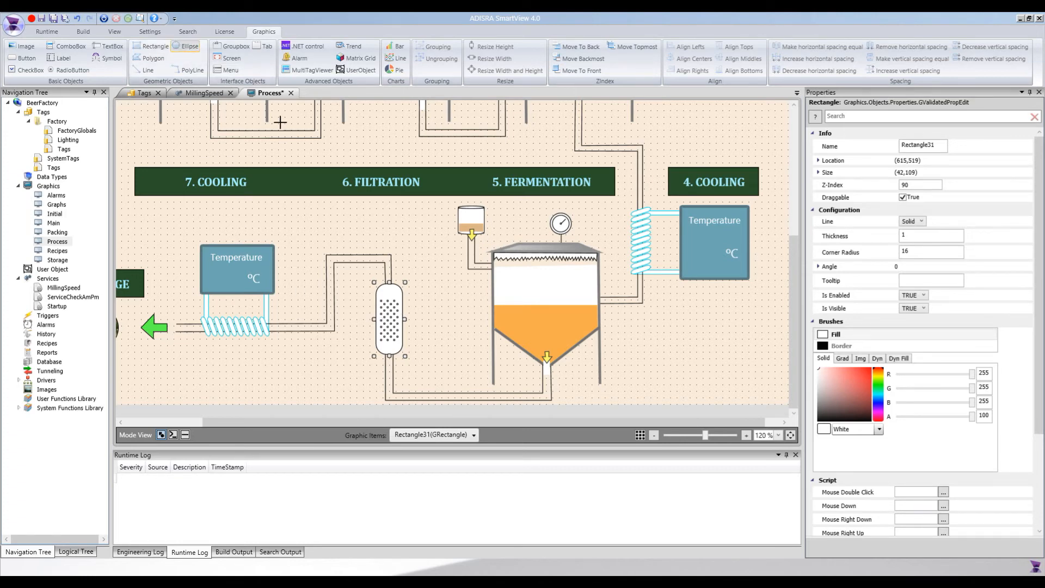
pyautogui.click(443, 310)
pyautogui.moveTo(448, 314); pyautogui.dragTo(442, 309)
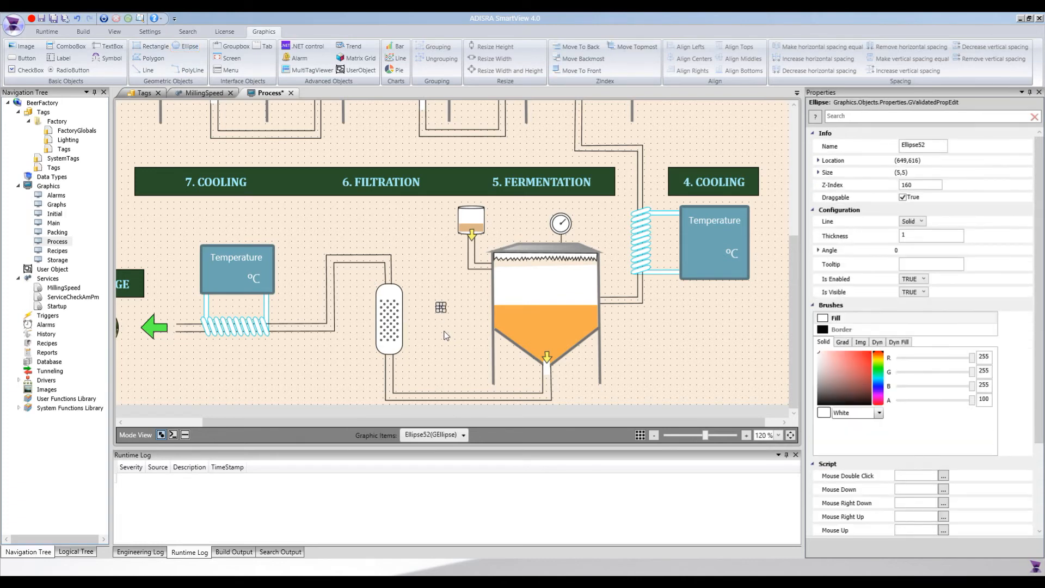
pyautogui.click(446, 335)
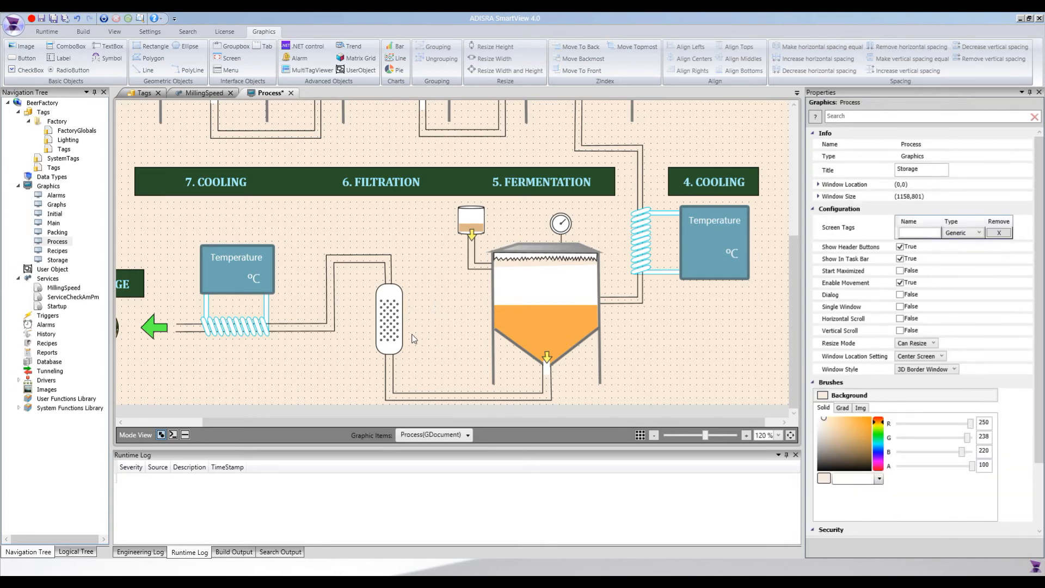
# Examine the fermentation, filtration, cooling and storage sections of the screen and the properties of the green arrow
pyautogui.moveTo(439, 426); pyautogui.dragTo(337, 423)
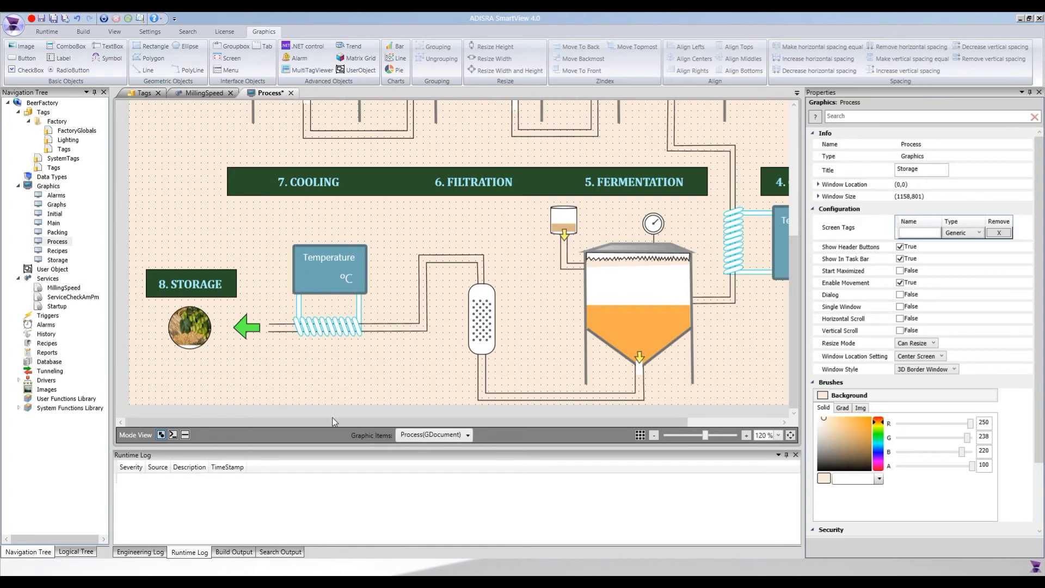
pyautogui.moveTo(441, 426); pyautogui.dragTo(570, 433)
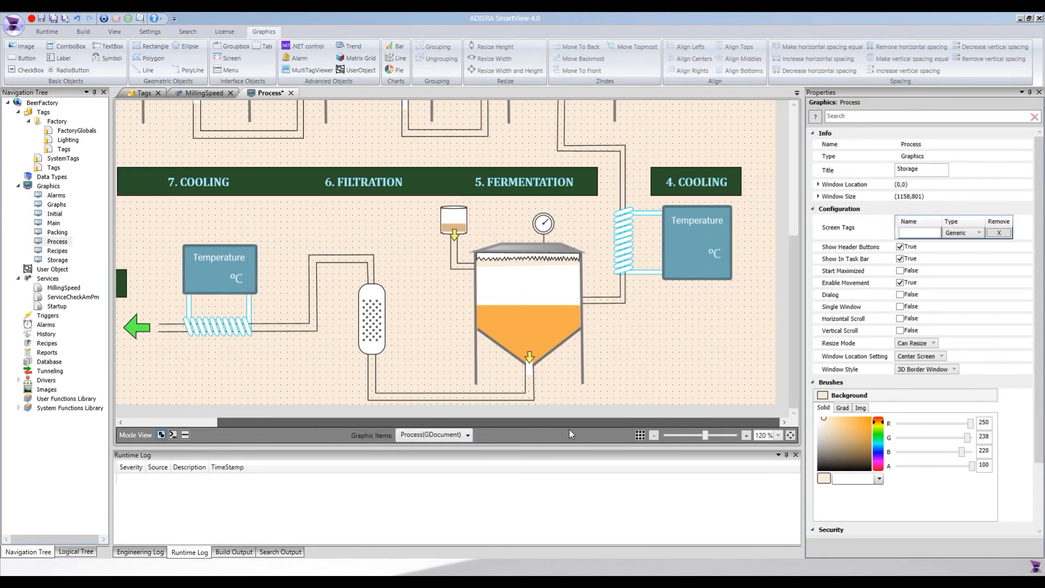
pyautogui.moveTo(567, 430); pyautogui.dragTo(447, 423)
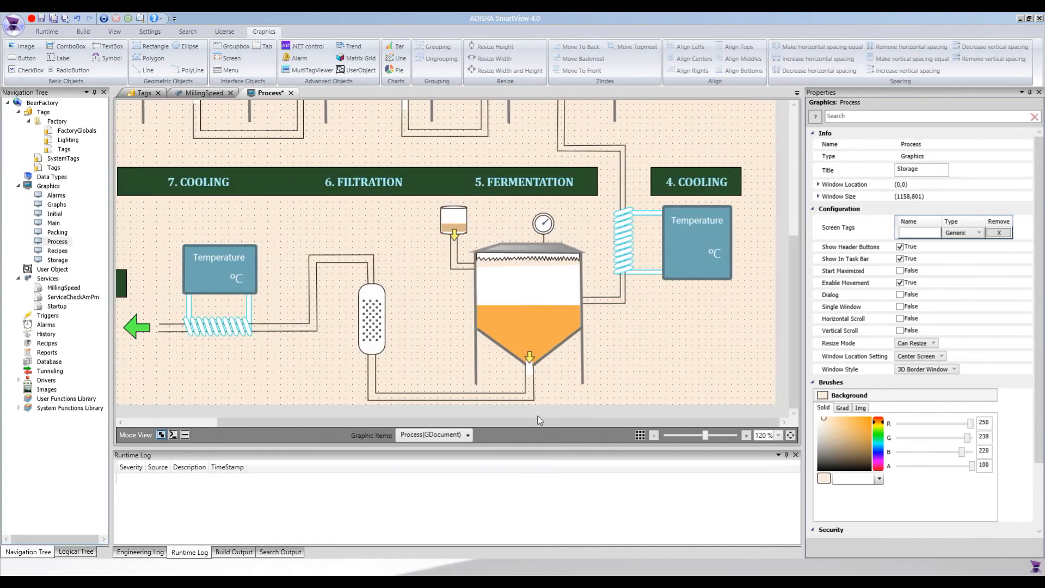
pyautogui.moveTo(492, 424); pyautogui.dragTo(322, 416)
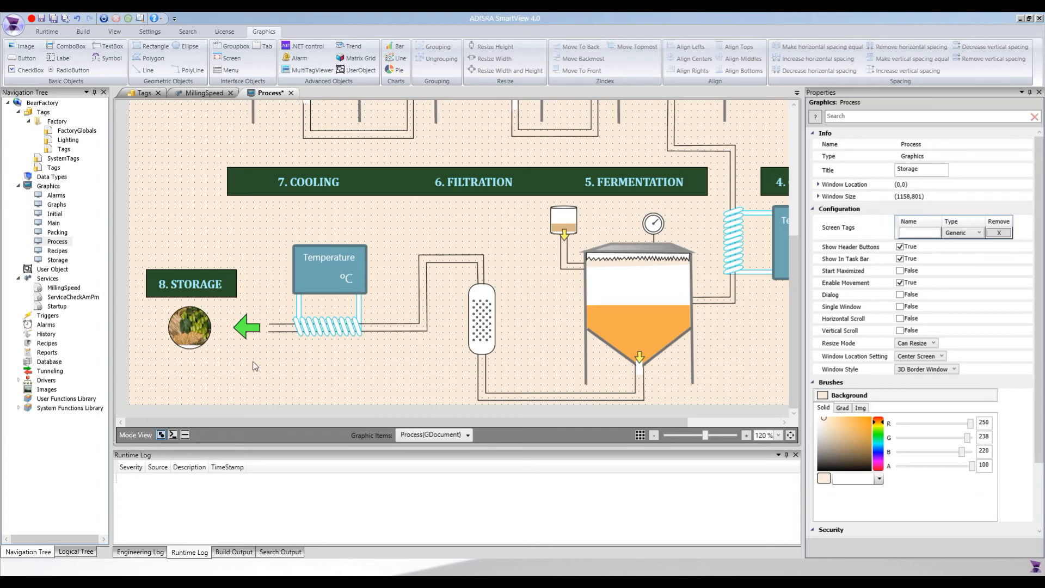
pyautogui.click(248, 330)
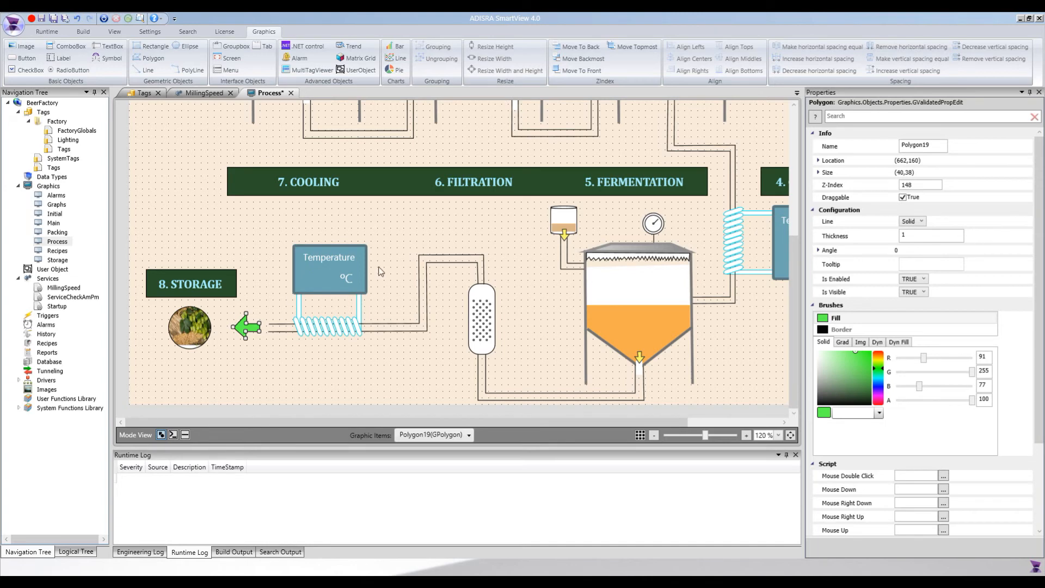
pyautogui.scroll(3, 380, 283)
pyautogui.scroll(-3, 381, 283)
# Save the Process screen and start the project's runtime
pyautogui.click(188, 209)
pyautogui.hotkey('ctrl', 's')
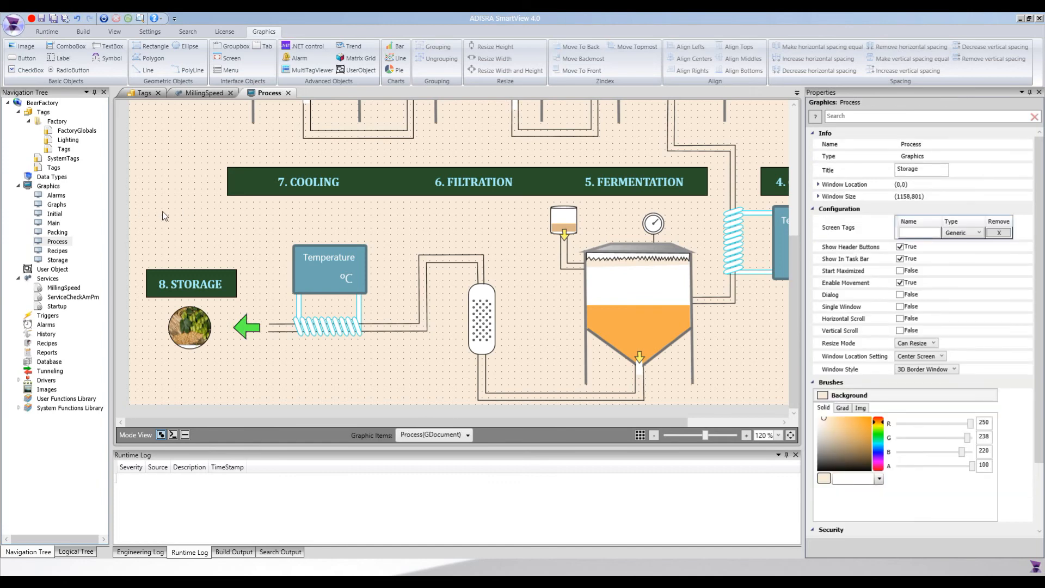
pyautogui.scroll(6, 162, 211)
pyautogui.click(43, 31)
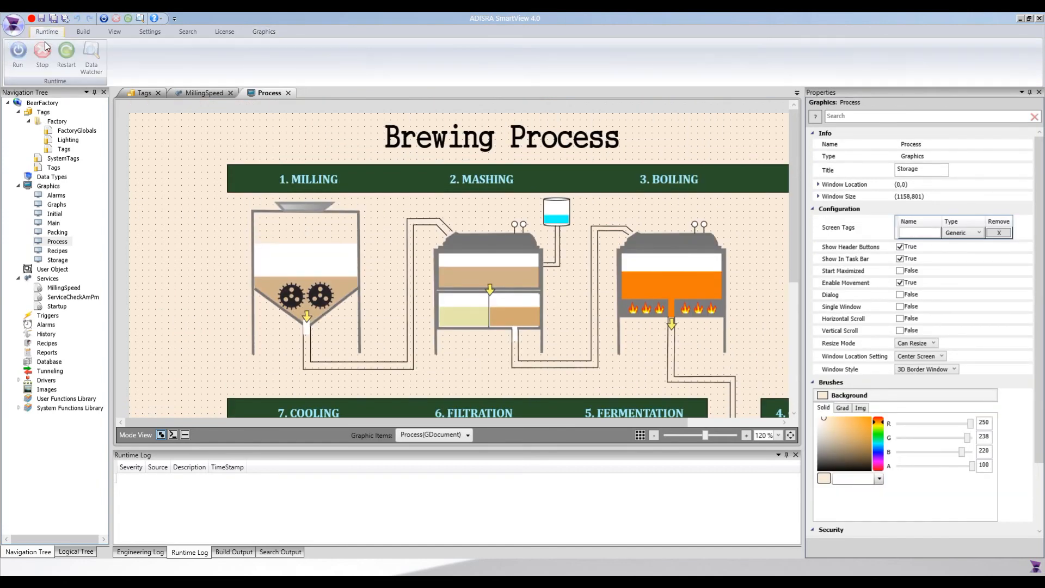
pyautogui.click(18, 54)
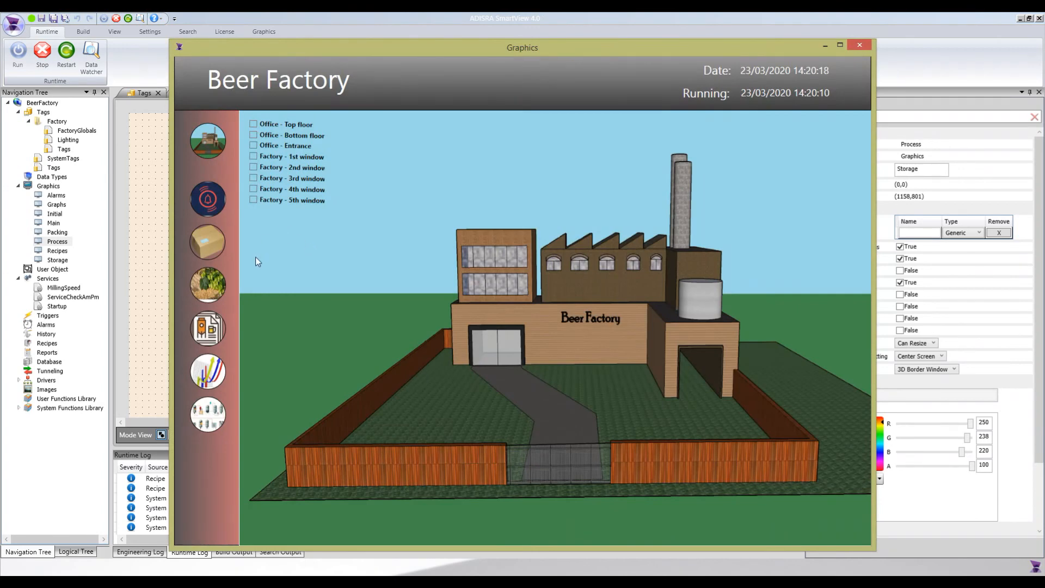
# Show the Brewing Process page in the running application and place the Data Watcher window next to it
pyautogui.click(212, 420)
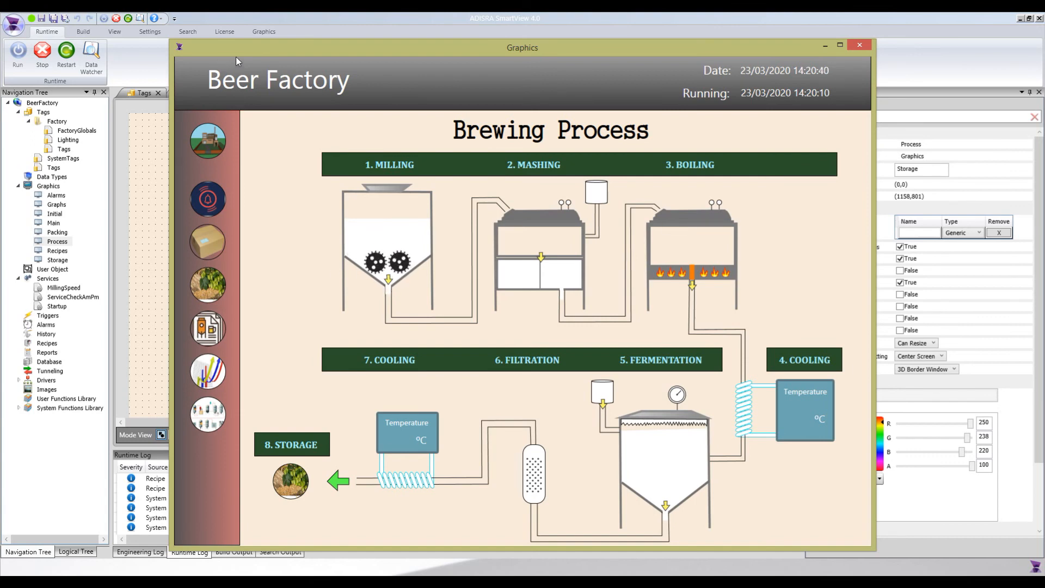
pyautogui.moveTo(237, 54); pyautogui.dragTo(259, 48)
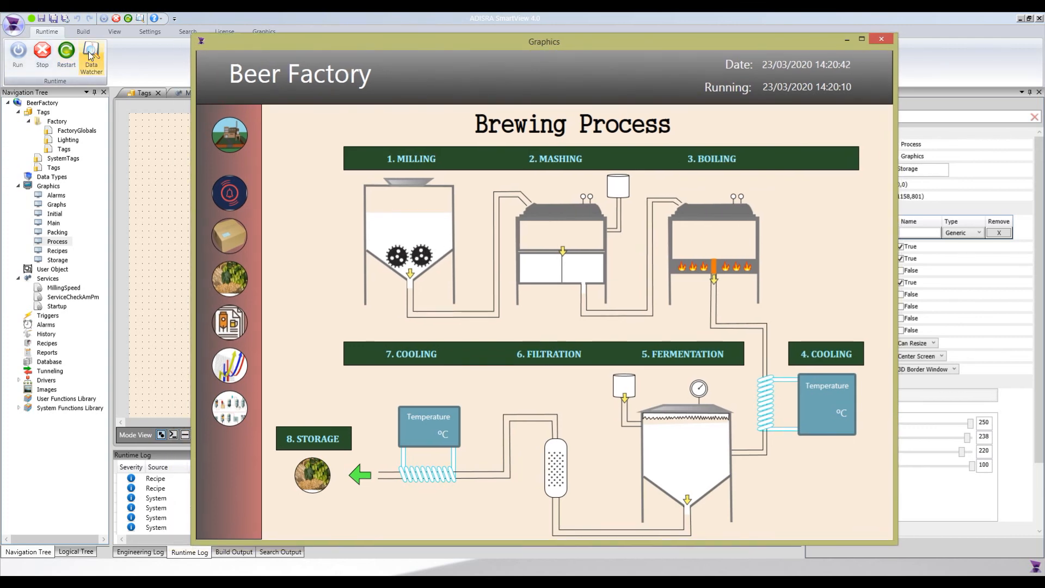
pyautogui.click(89, 54)
pyautogui.moveTo(527, 40); pyautogui.dragTo(638, 44)
pyautogui.click(272, 170)
pyautogui.moveTo(272, 171); pyautogui.dragTo(242, 286)
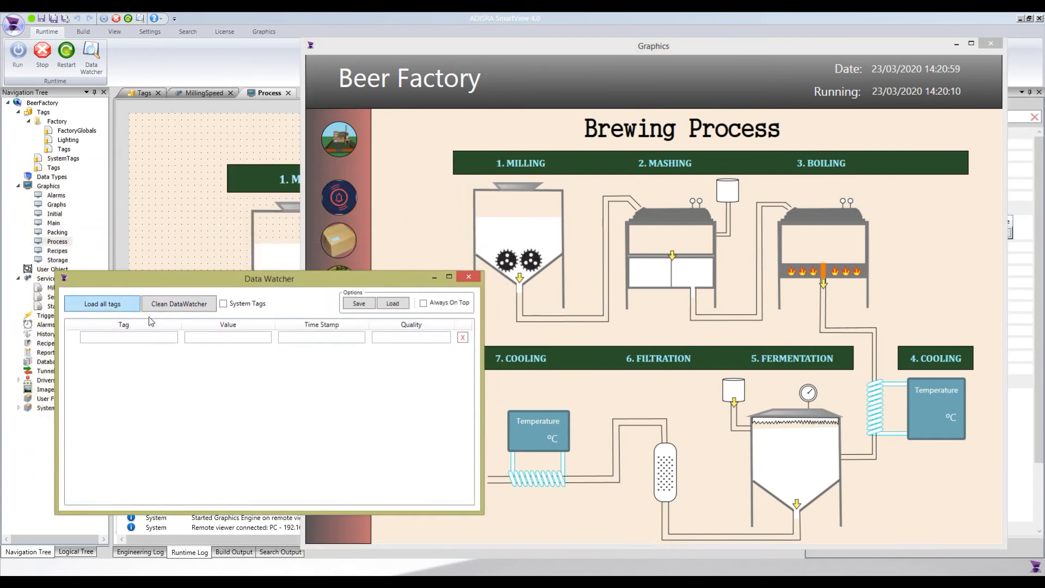
# Load all tags into the Data Watcher and set the millingAmount tag to 37
pyautogui.click(103, 304)
pyautogui.scroll(-3, 163, 425)
pyautogui.click(204, 469)
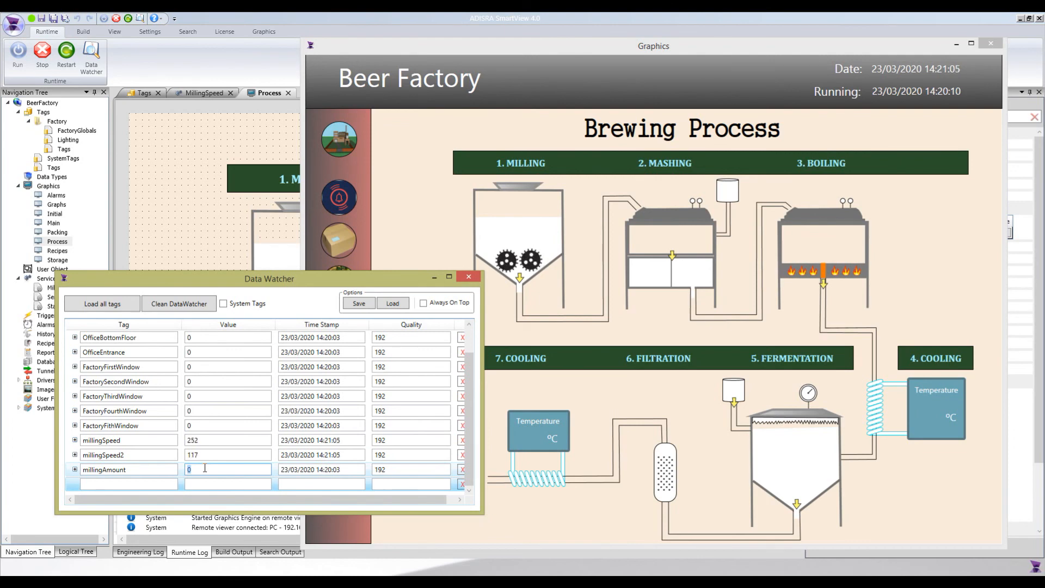
pyautogui.write('87')
pyautogui.press('Return')
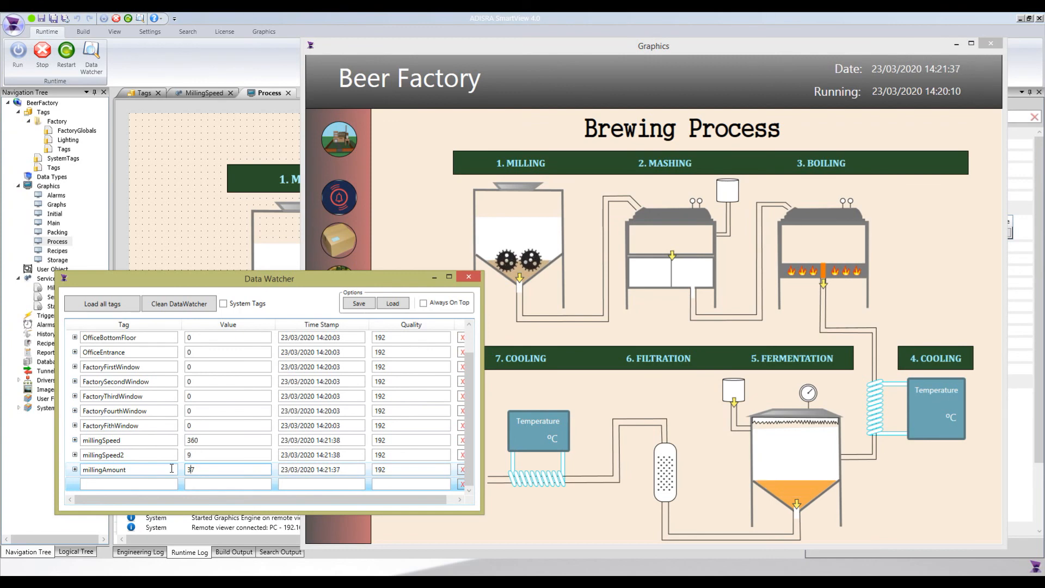
# Set the millingAmount tag to 100 in the Data Watcher
pyautogui.press('Delete')
pyautogui.press('BackSpace')
pyautogui.write('100')
pyautogui.press('Return')
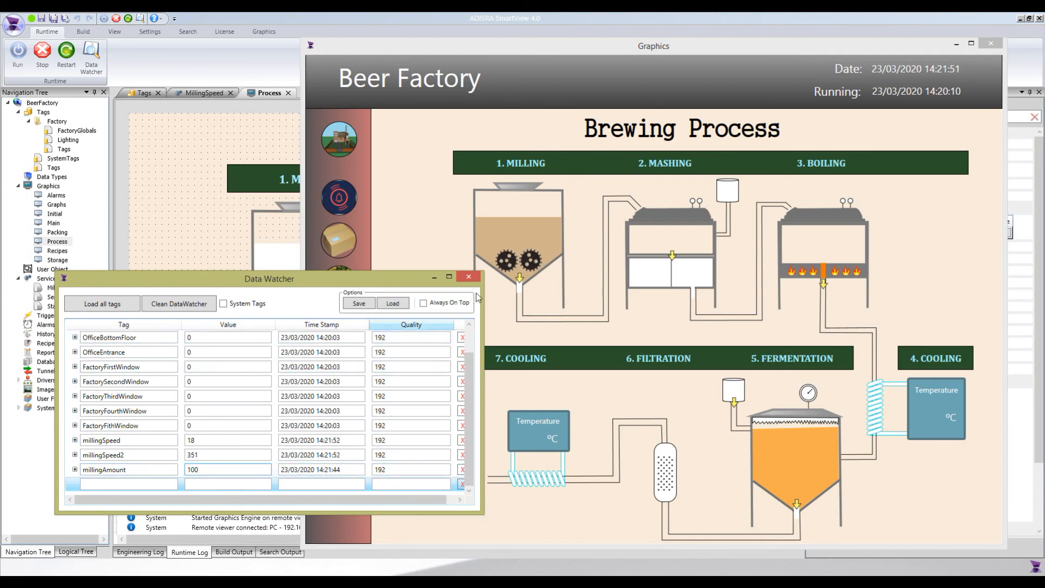
# Close the Data Watcher and stop the runtime
pyautogui.click(468, 278)
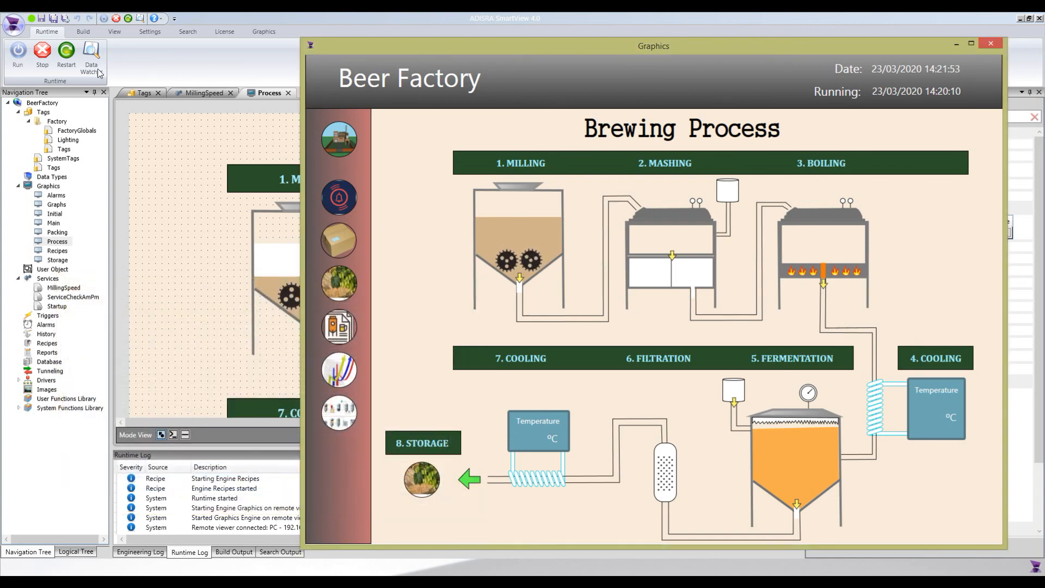
pyautogui.click(34, 59)
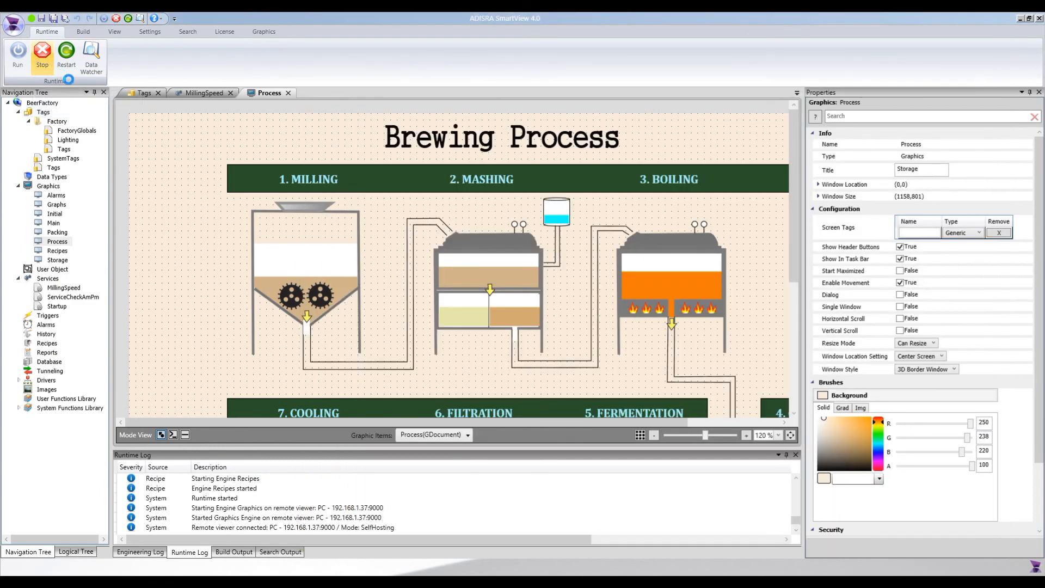